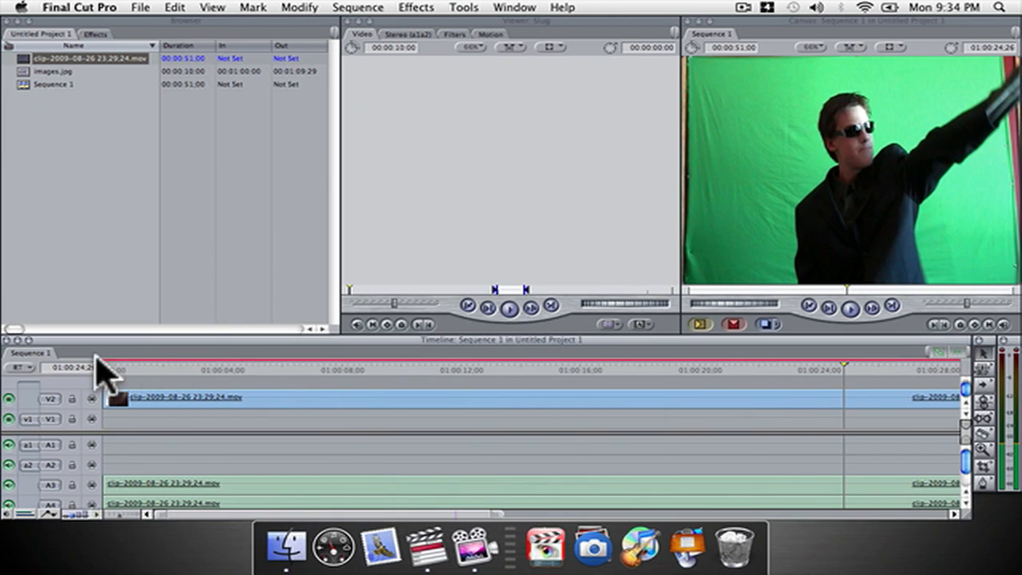
Trim the clip's beginning off at 01:00:08;27, shift the clip to the start of the sequence, and return the playhead there.
left_click(105, 370)
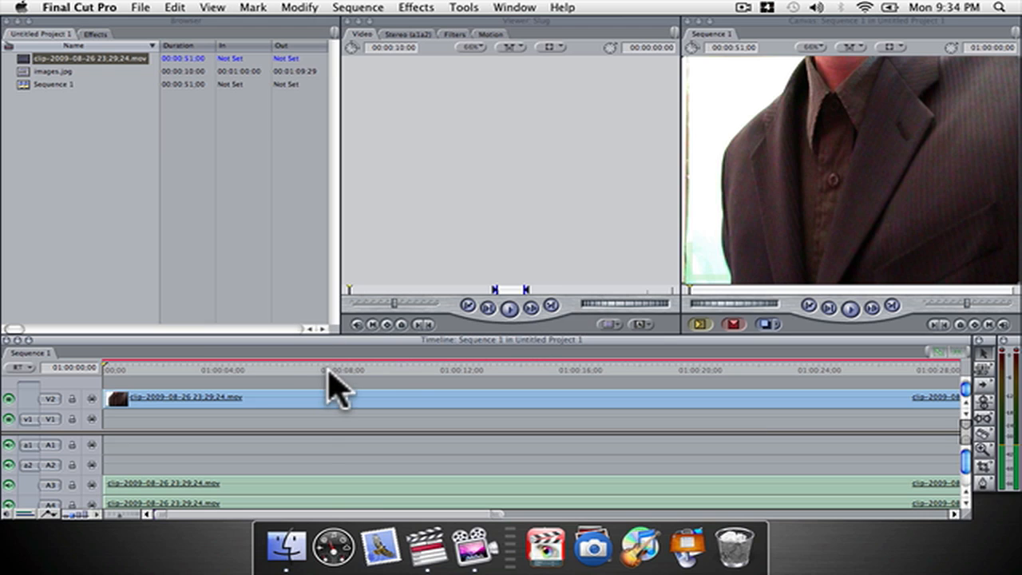
left_click_drag(328, 369, 427, 369)
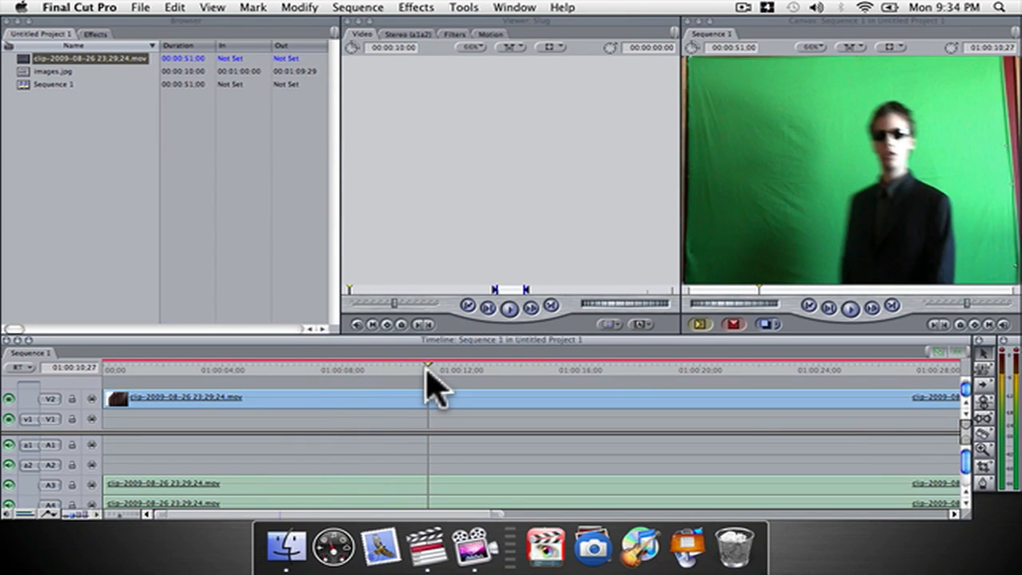
left_click(368, 369)
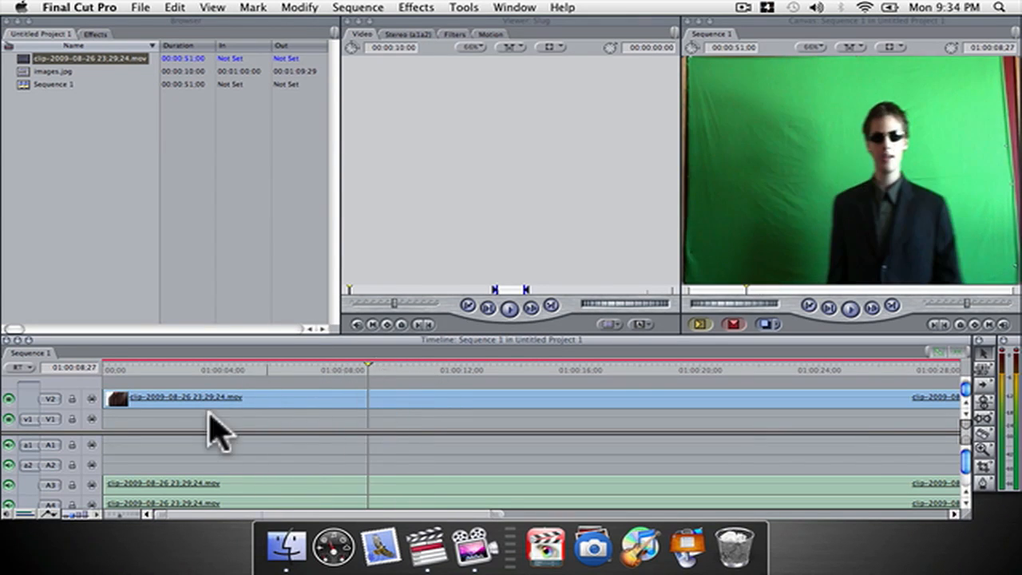
left_click_drag(105, 397, 369, 395)
left_click_drag(435, 399, 159, 403)
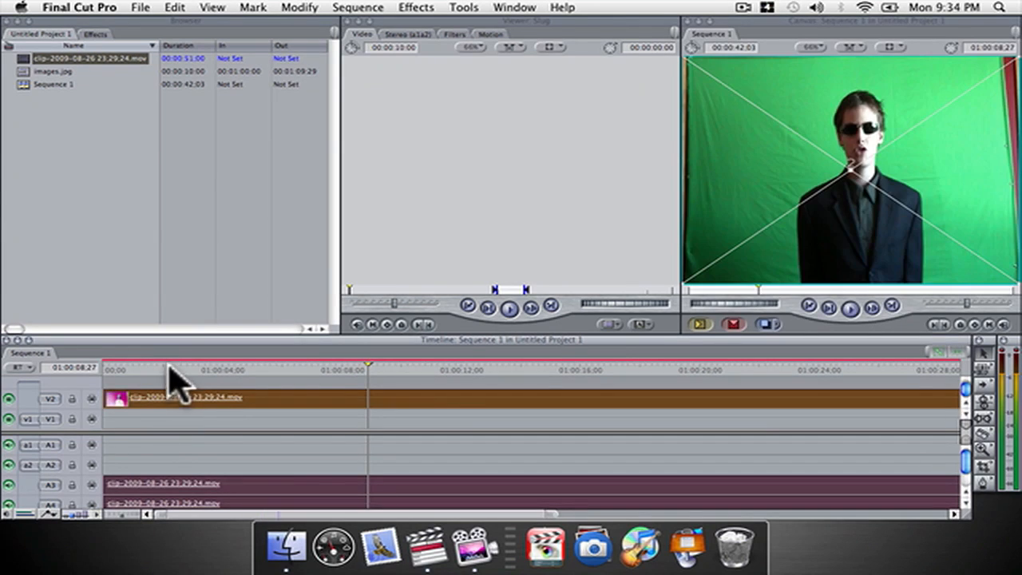
left_click_drag(169, 366, 82, 377)
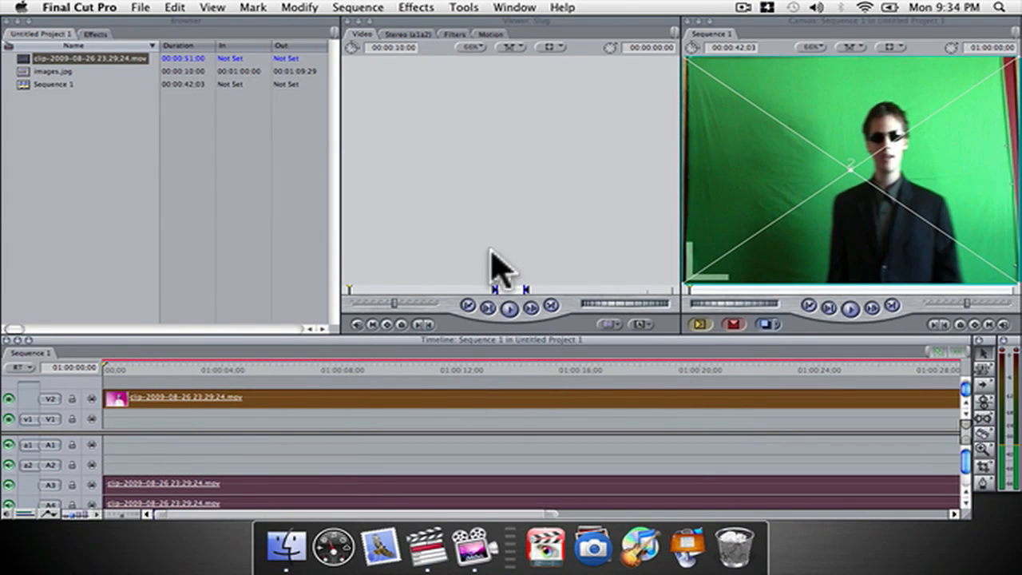
Load the trimmed clip into the Viewer and apply the Chroma Keyer video filter from the Key category to it.
double_click(275, 414)
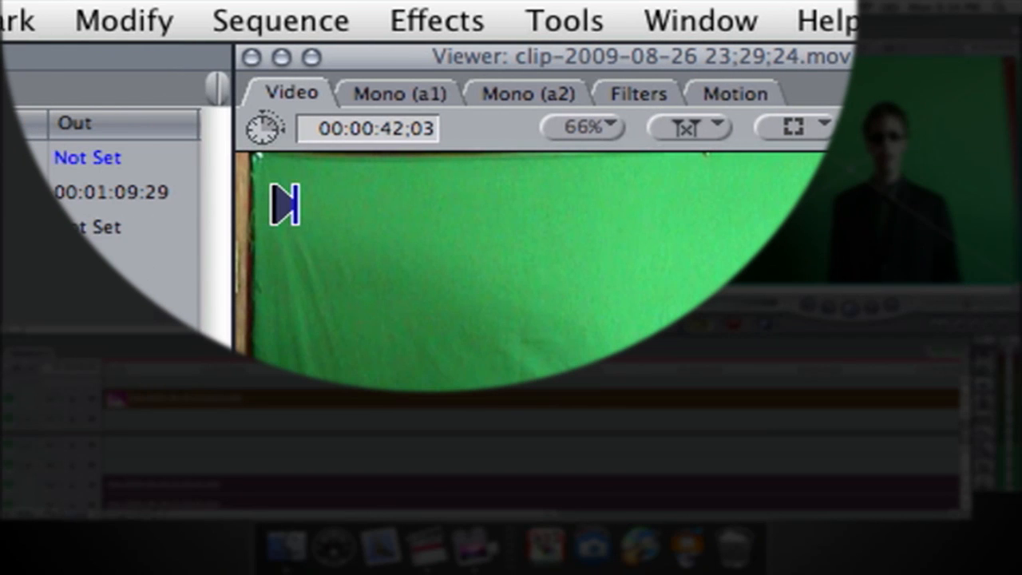
left_click(436, 21)
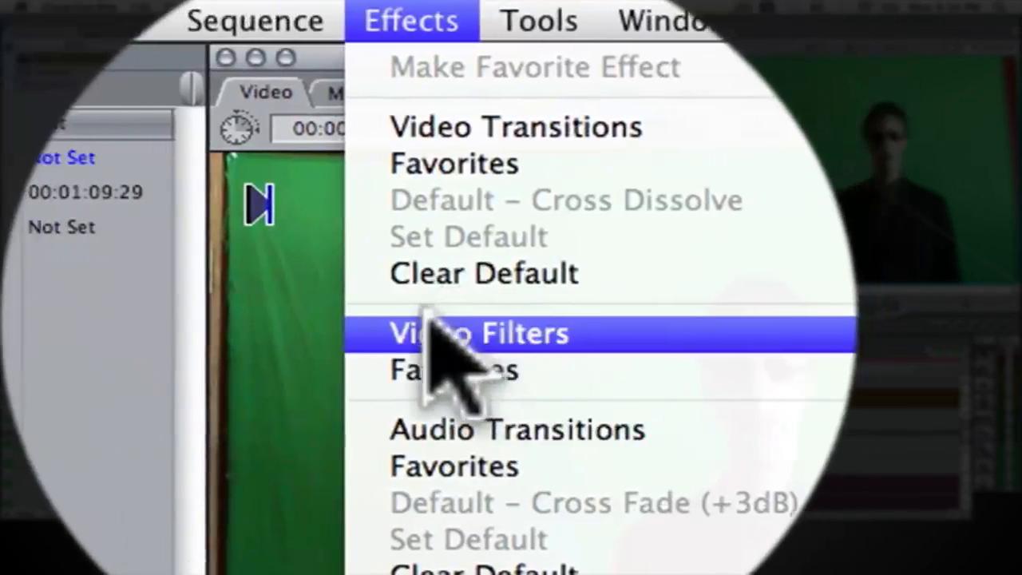
mouse_move(797, 320)
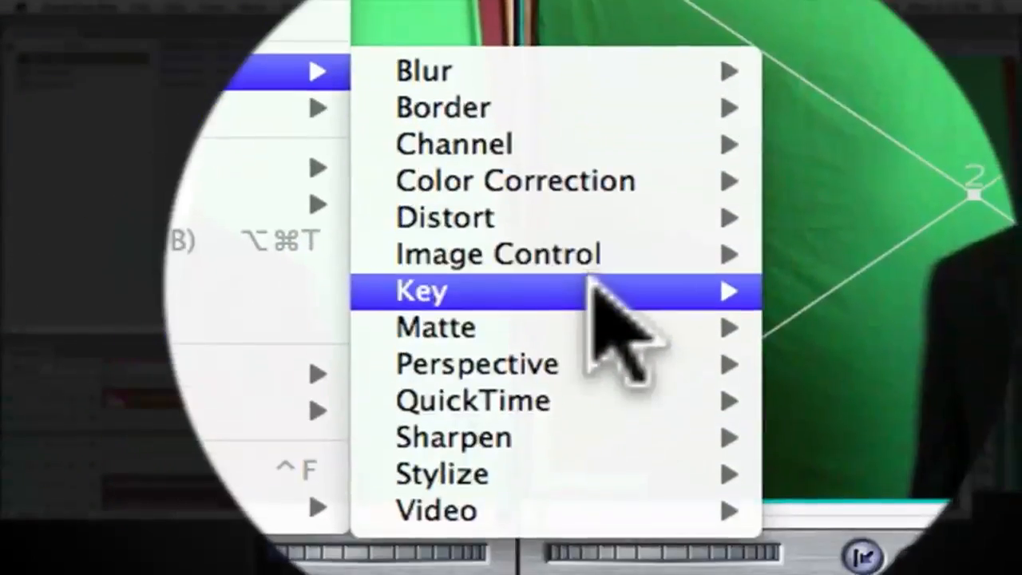
mouse_move(871, 553)
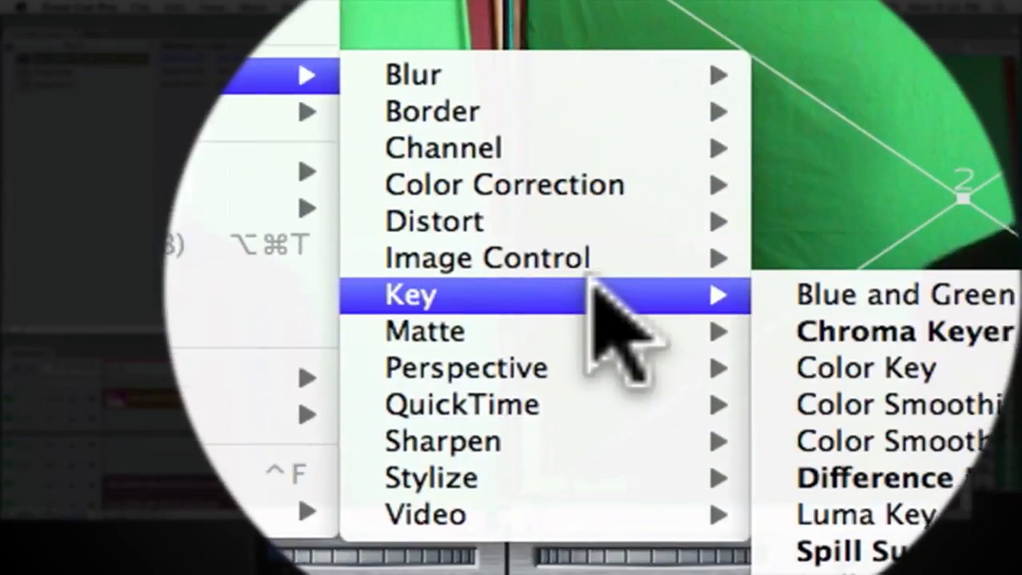
left_click(592, 281)
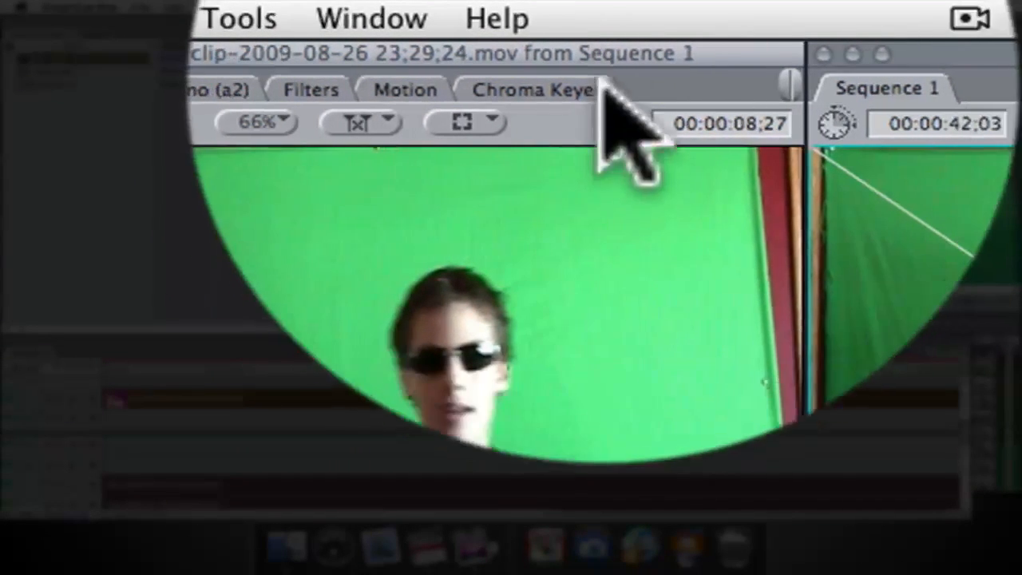
Open the Chroma Keyer's visual controls and sample the bright green backdrop above and beside the man as the key color.
left_click(627, 90)
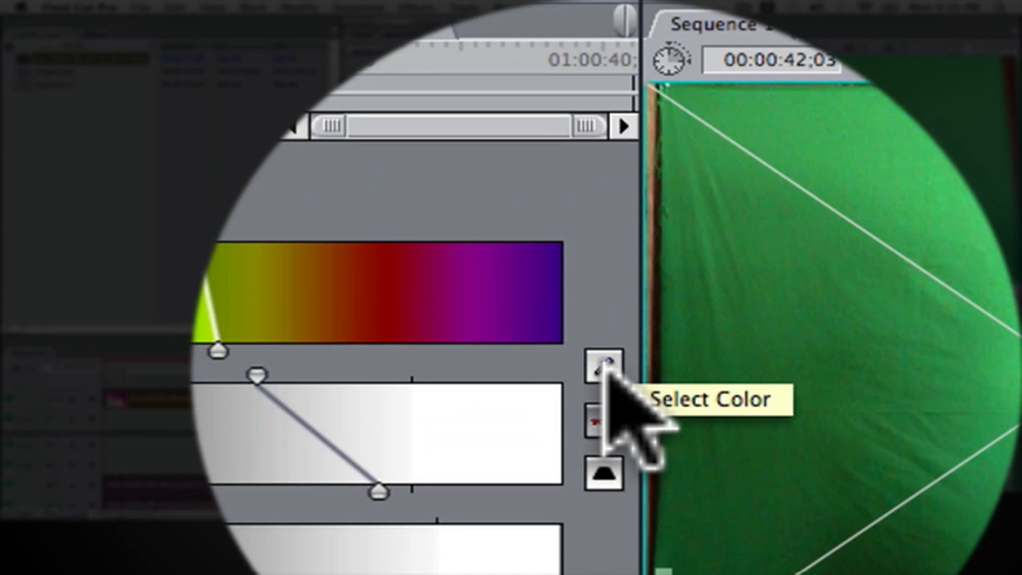
left_click(607, 369)
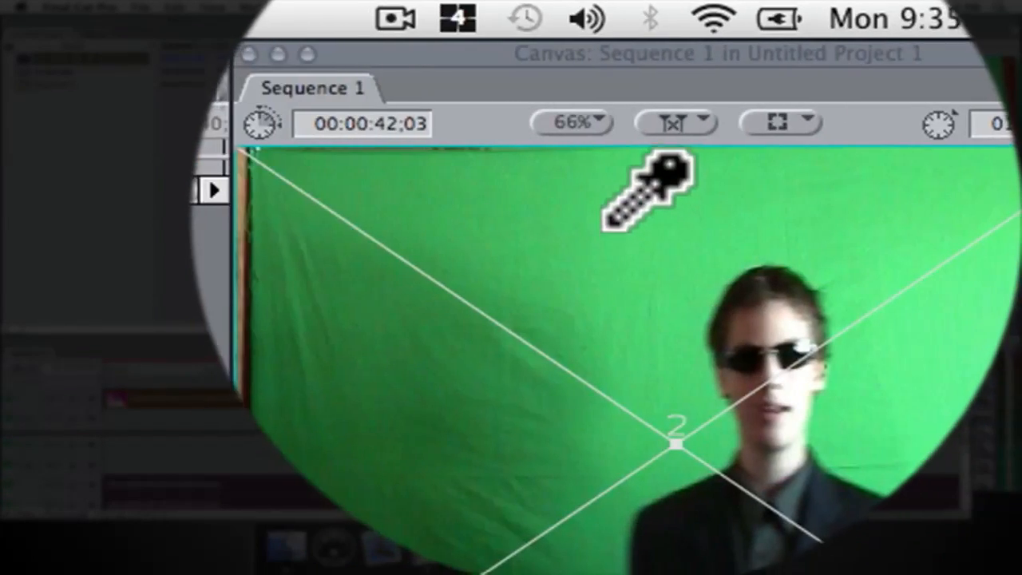
left_click(540, 222)
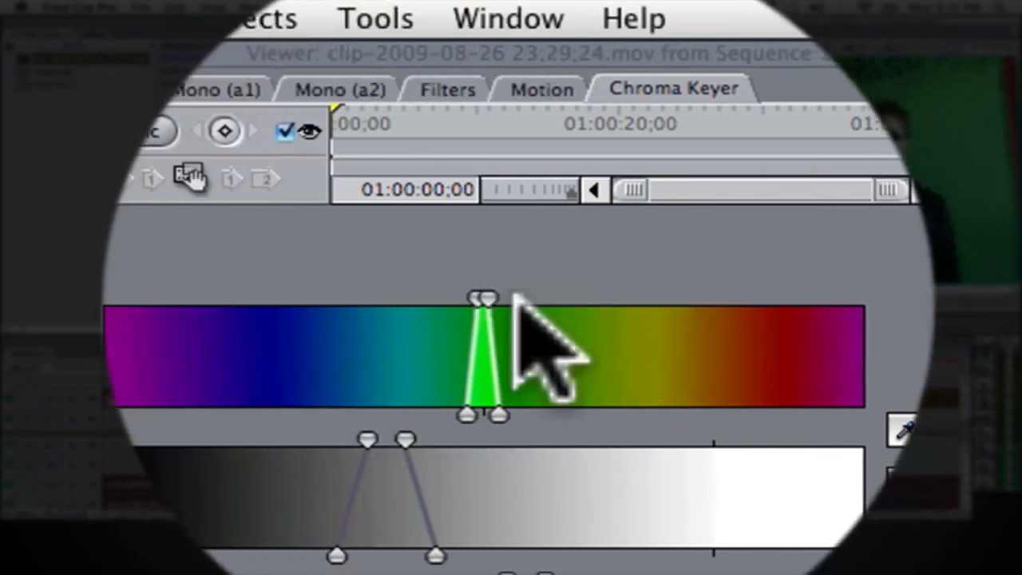
left_click_drag(406, 298, 432, 298)
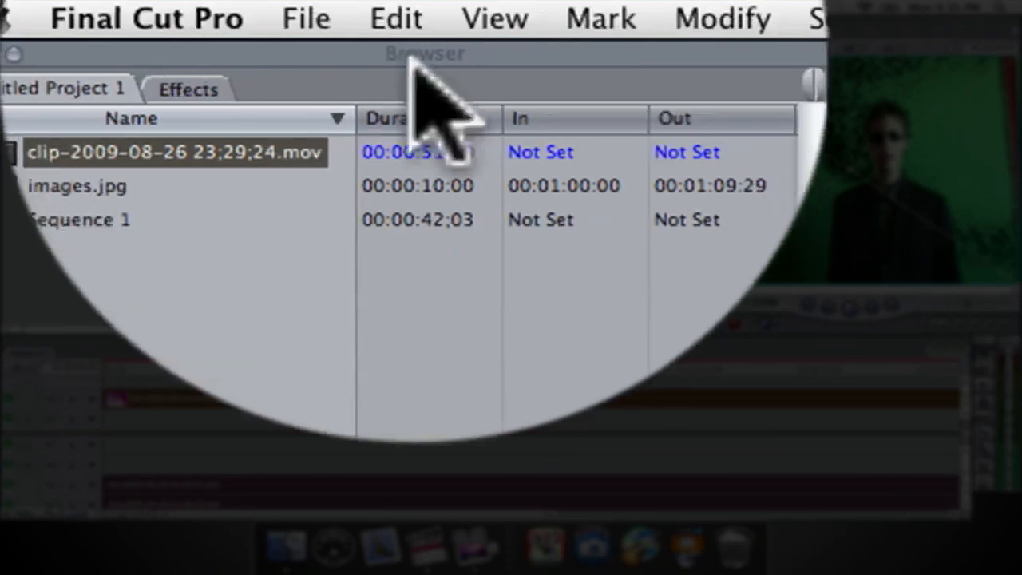
left_click(396, 18)
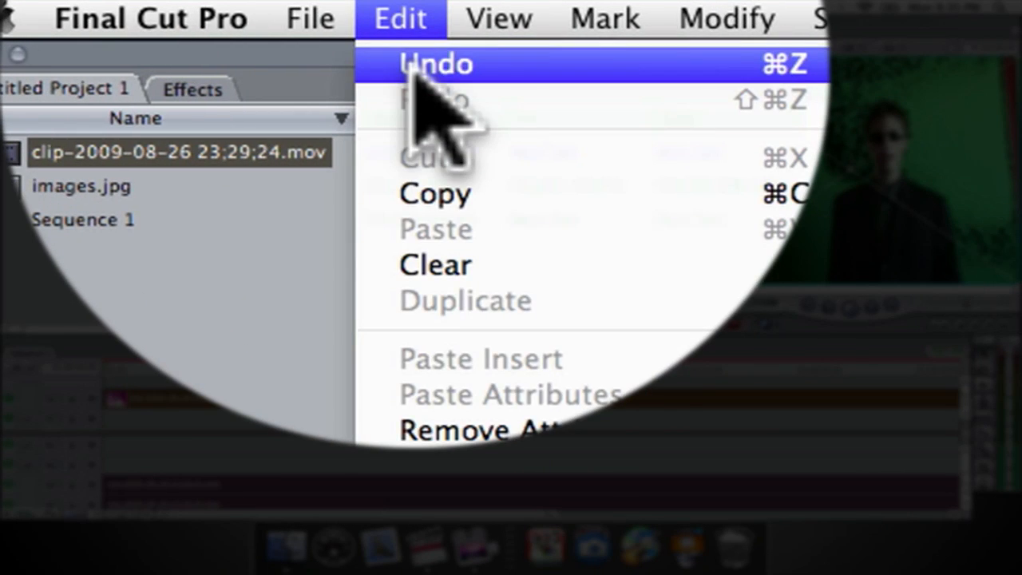
left_click(417, 66)
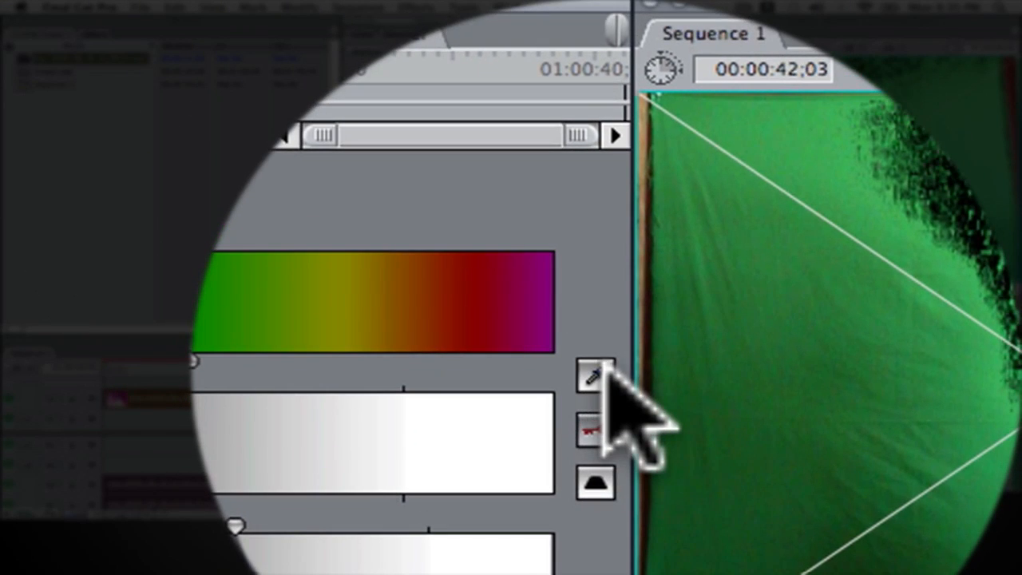
Add further light and dark green shades from both sides of the man to the key with the Select Color eyedropper.
left_click(597, 374)
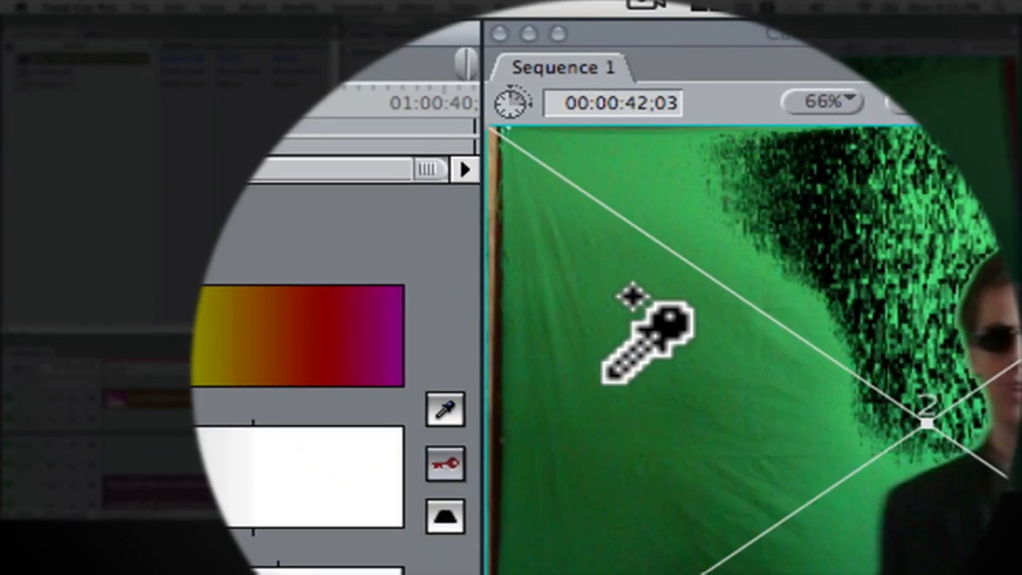
left_click(631, 297)
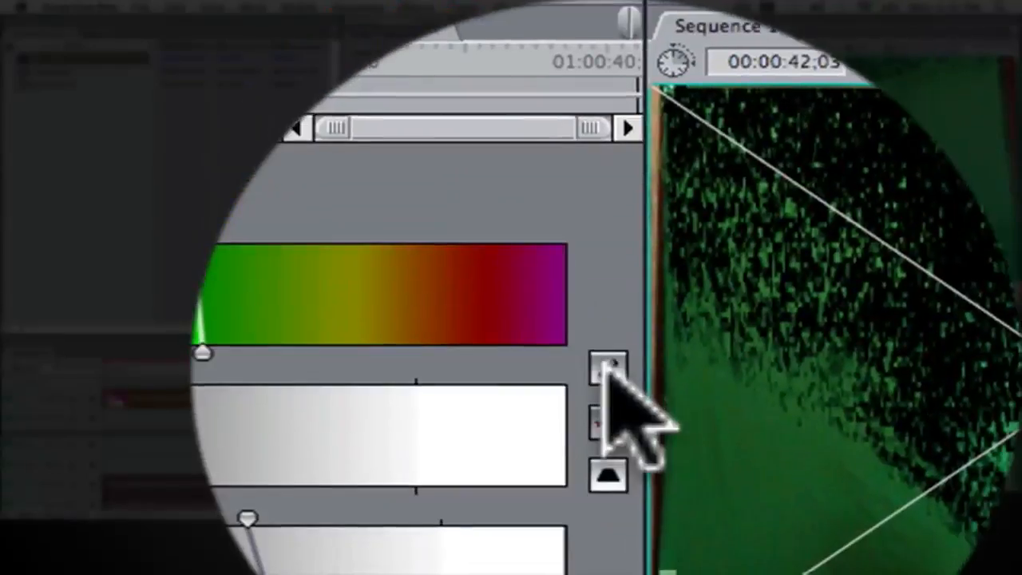
left_click(609, 368)
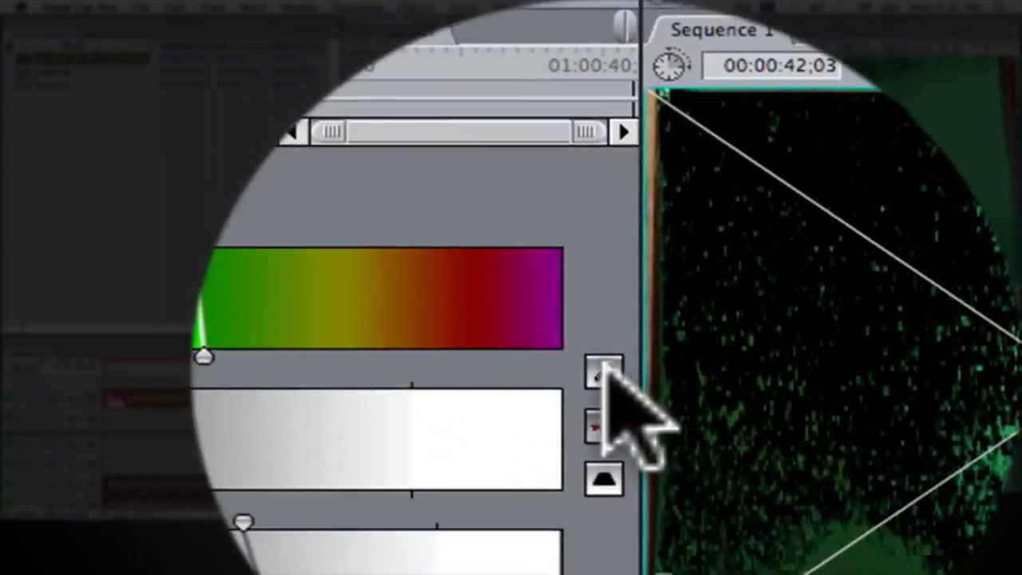
left_click(462, 118)
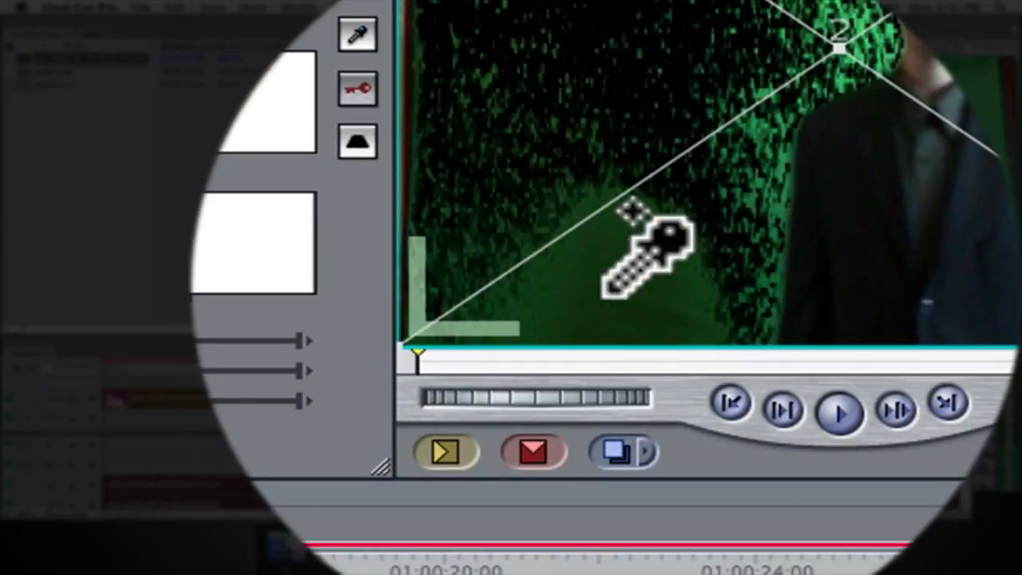
left_click(710, 378)
left_click(608, 368)
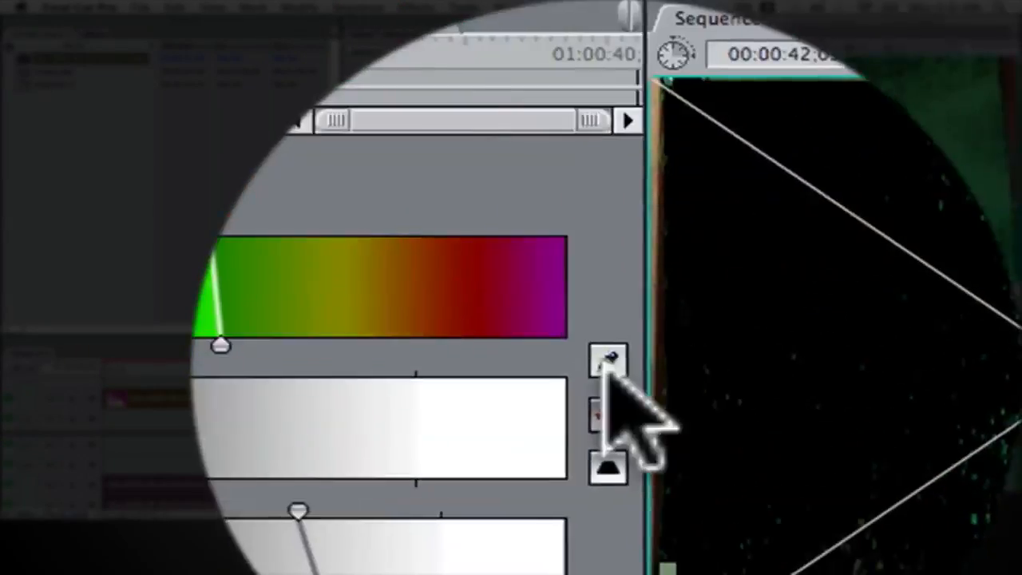
left_click(607, 366)
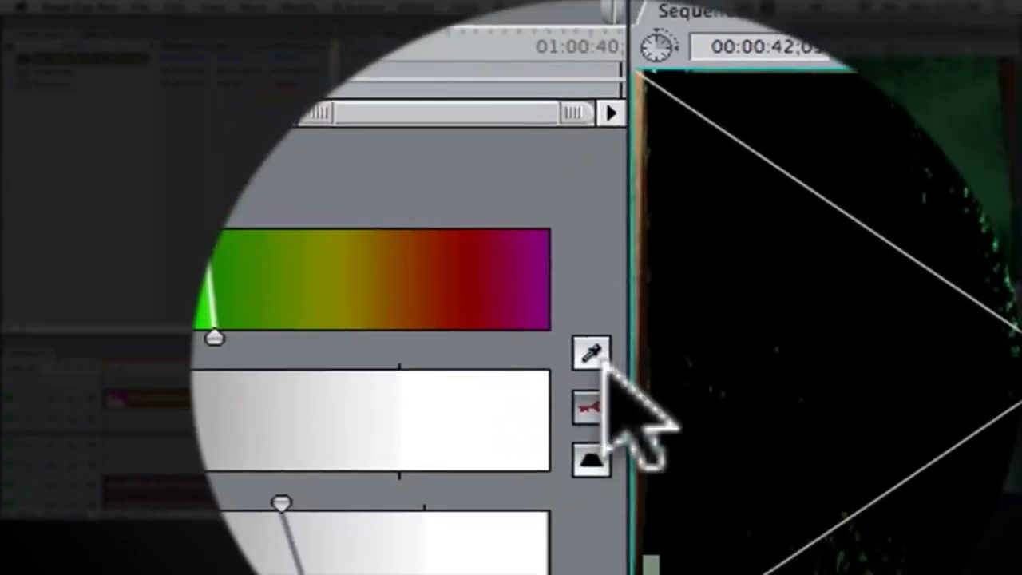
left_click(604, 365)
left_click(606, 214)
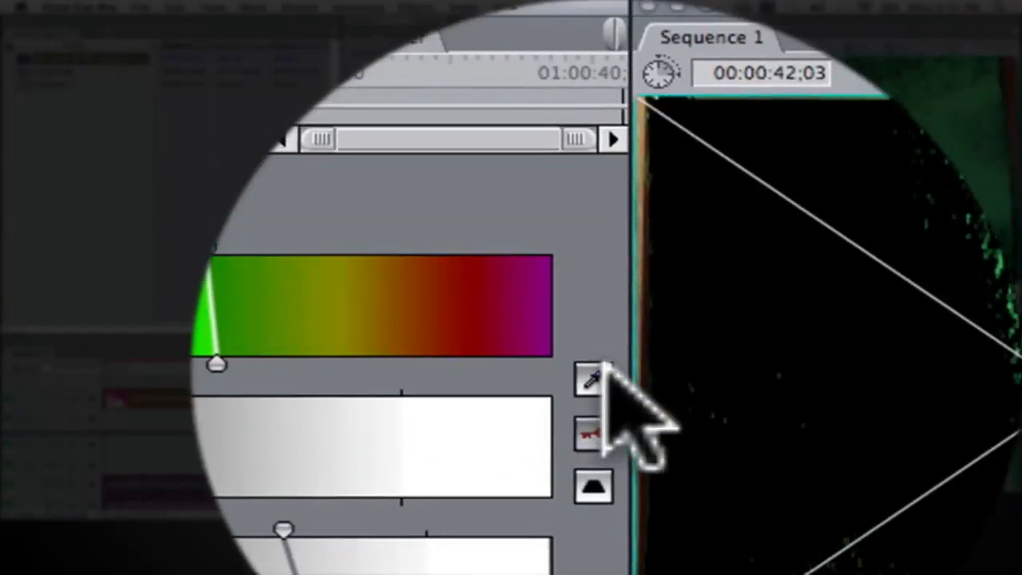
left_click(605, 367)
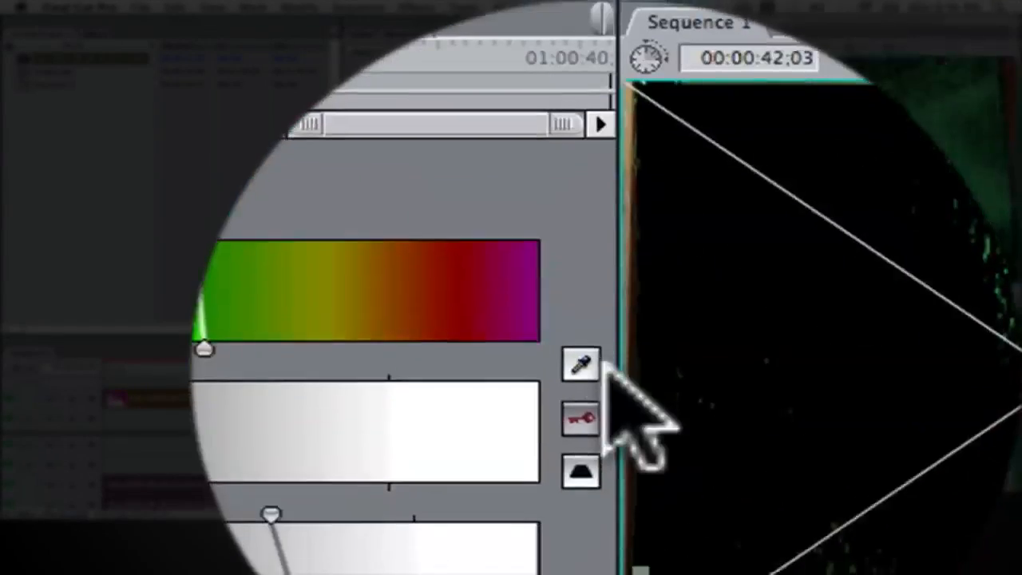
left_click(604, 366)
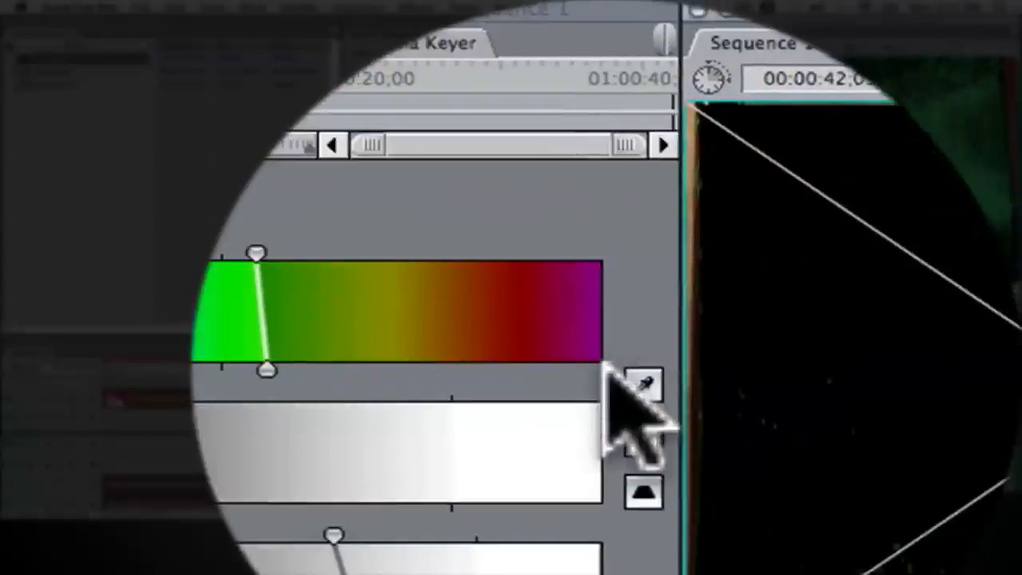
left_click(604, 365)
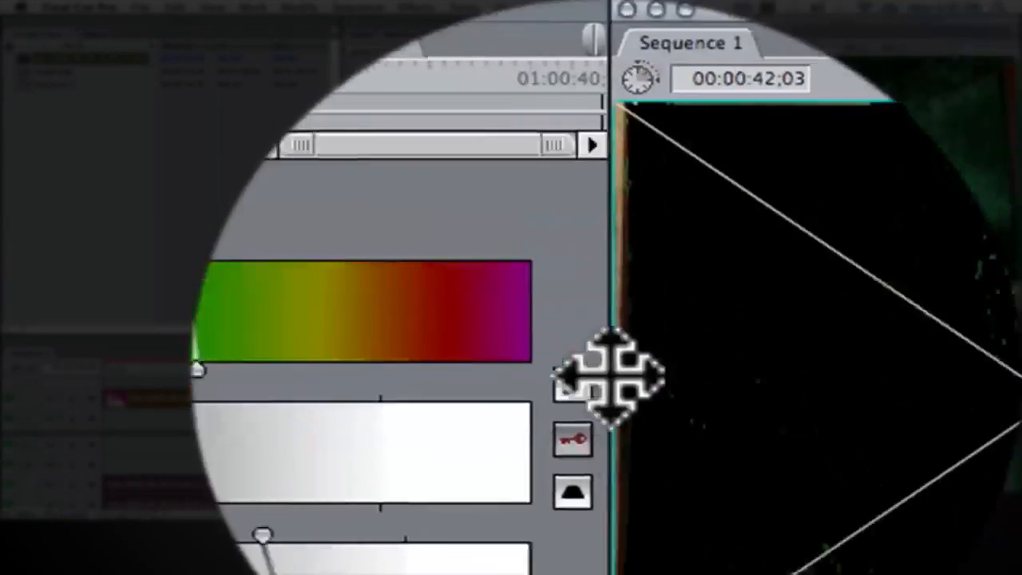
left_click(604, 370)
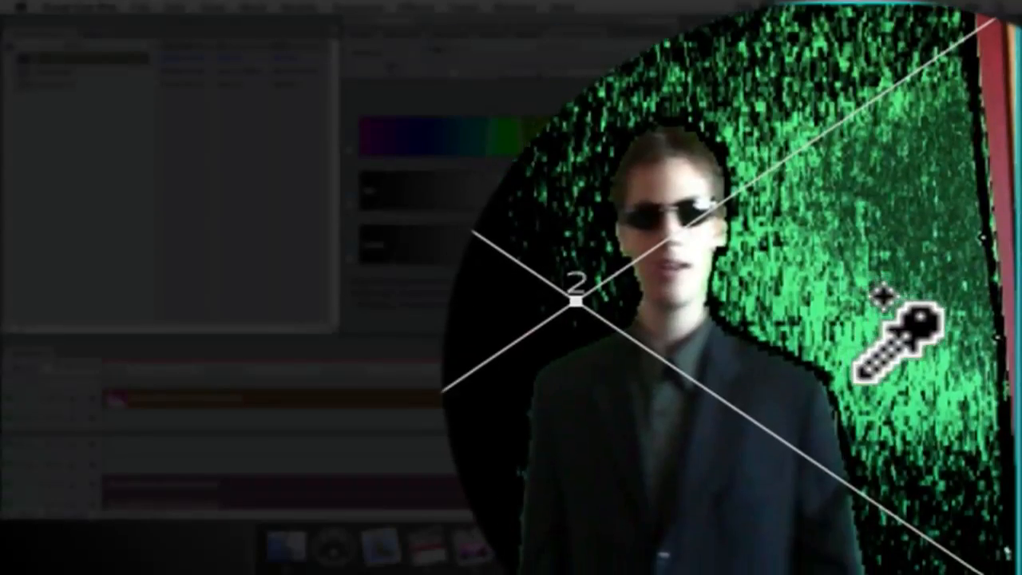
left_click(859, 373)
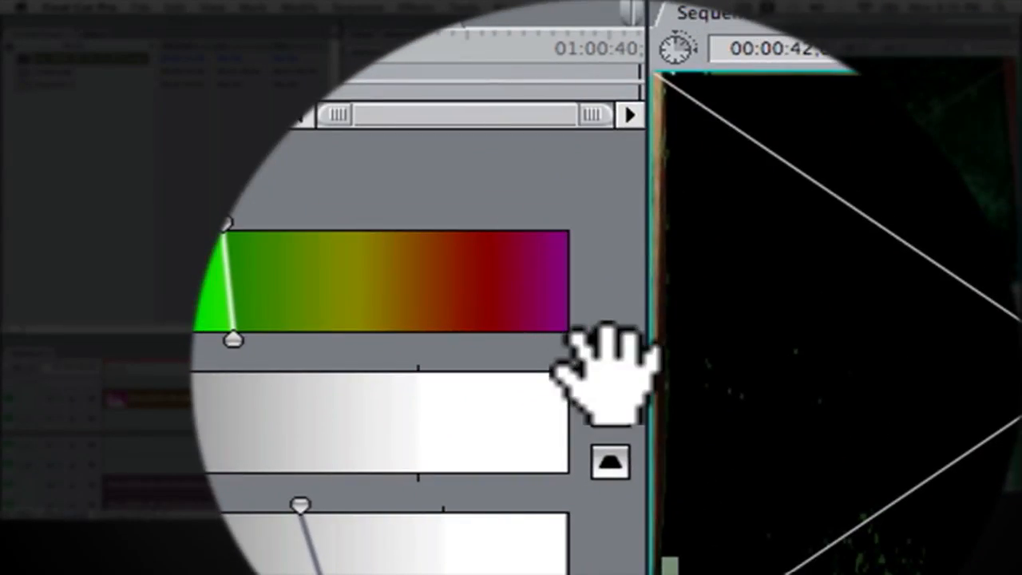
left_click(605, 365)
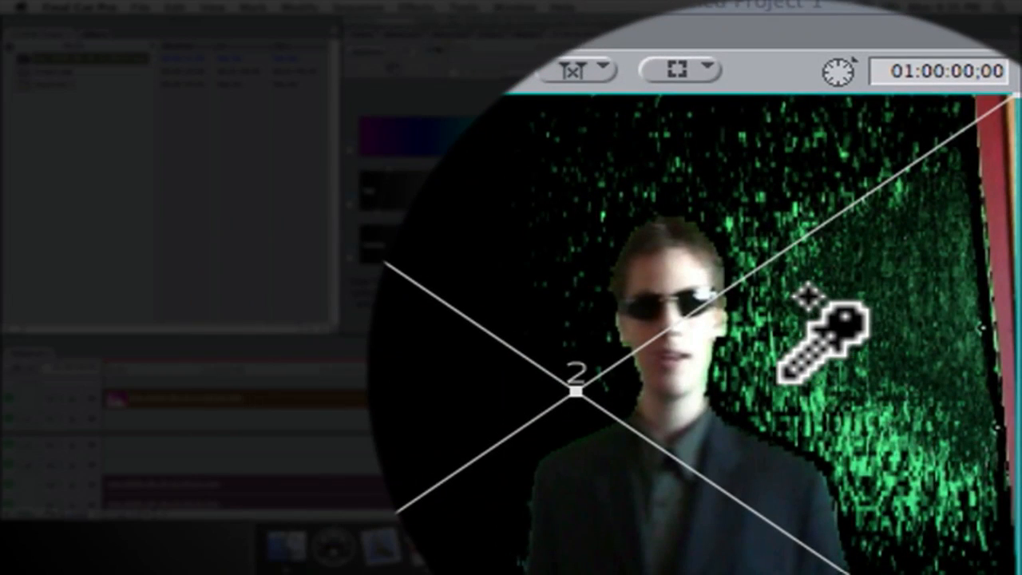
left_click(783, 372)
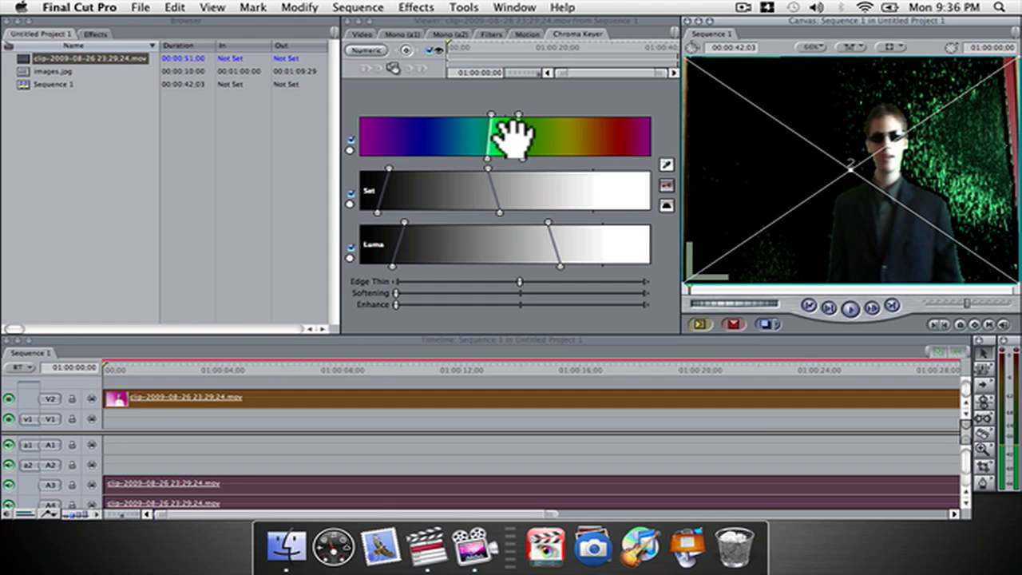
Fine-tune the Chroma Keyer's color, Sat and Luma range handles until the leftover green around the man is keyed out.
left_click_drag(519, 113, 516, 114)
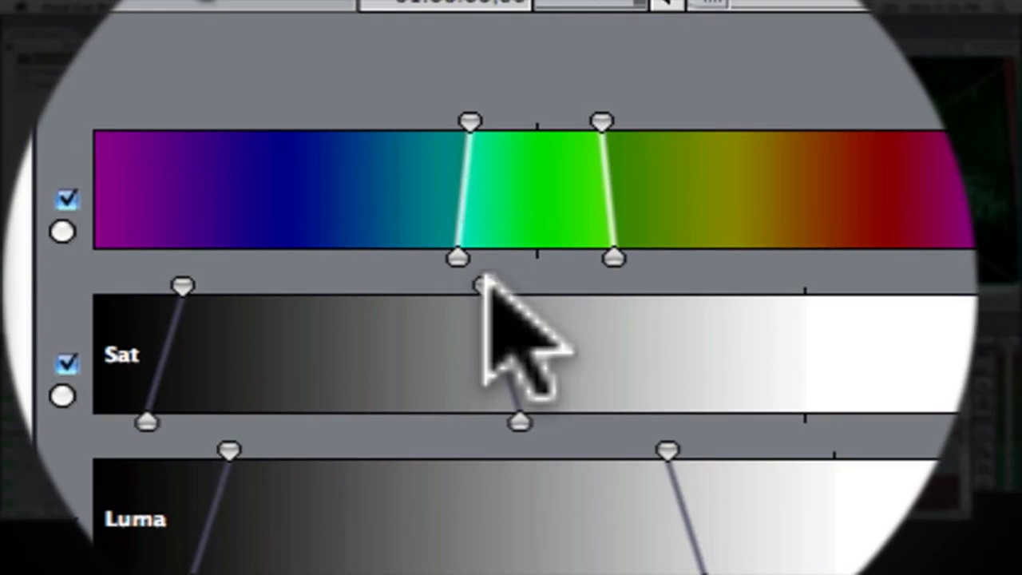
left_click_drag(484, 282, 545, 284)
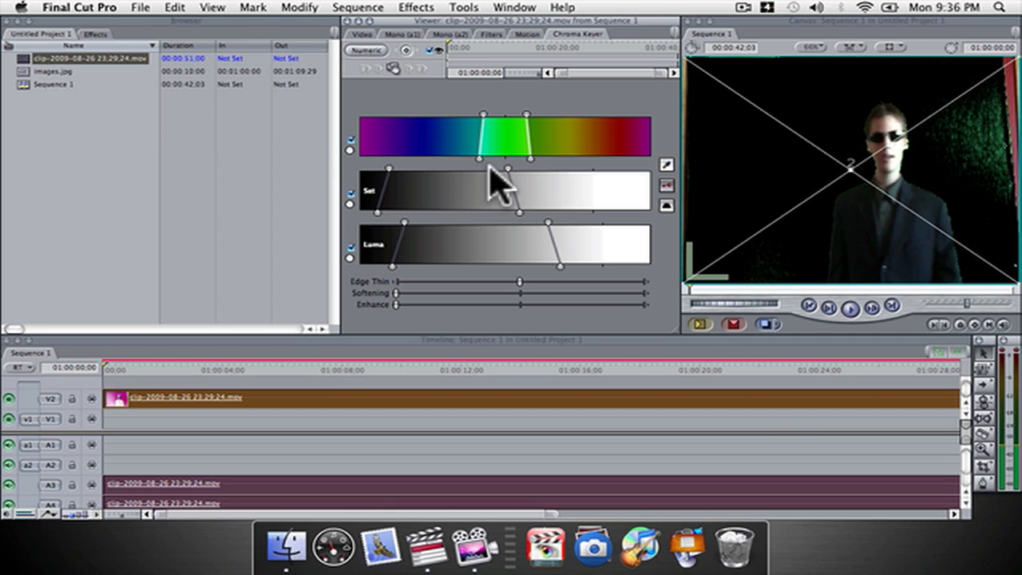
left_click_drag(513, 169, 515, 168)
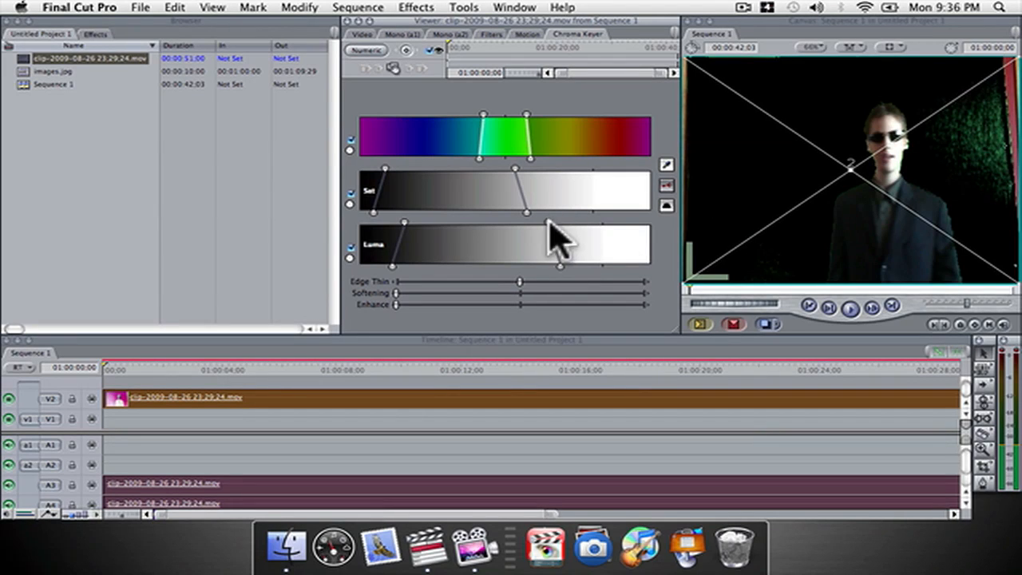
left_click_drag(579, 223, 591, 223)
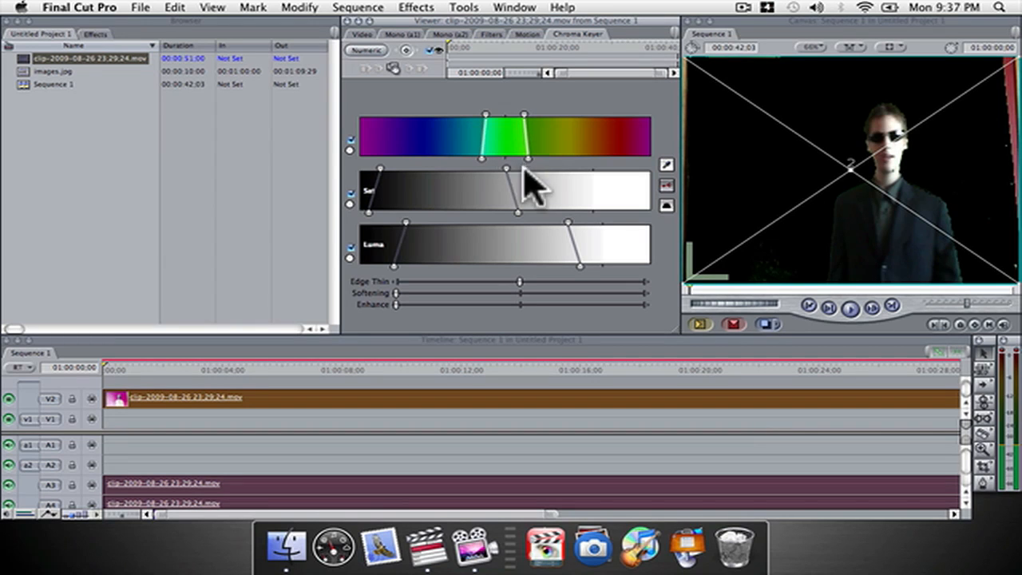
Try the Chroma Keyer's Edge Thin setting in both directions, restore it to the middle, and raise Softening slightly.
left_click_drag(529, 281, 406, 331)
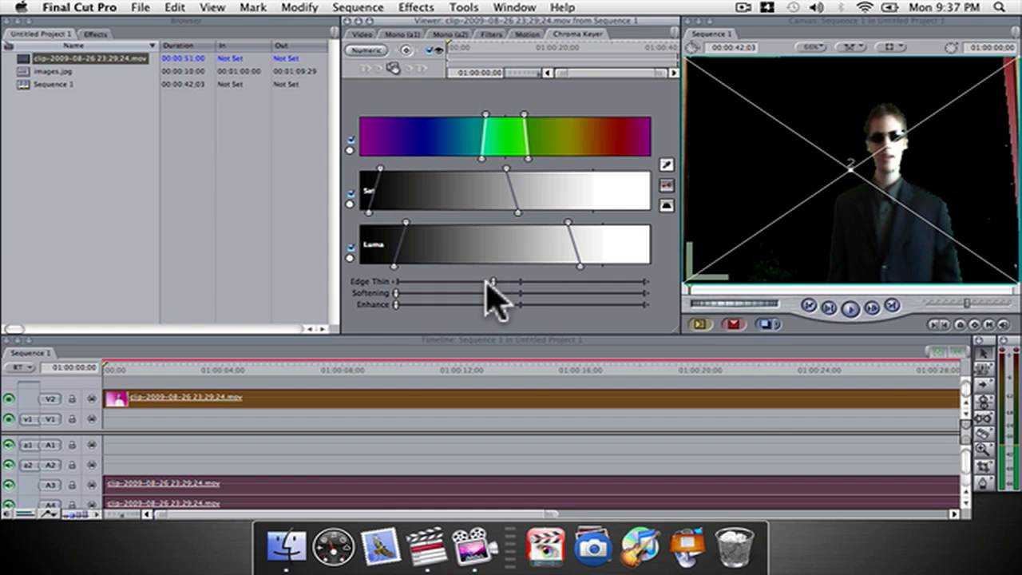
left_click_drag(463, 282, 594, 281)
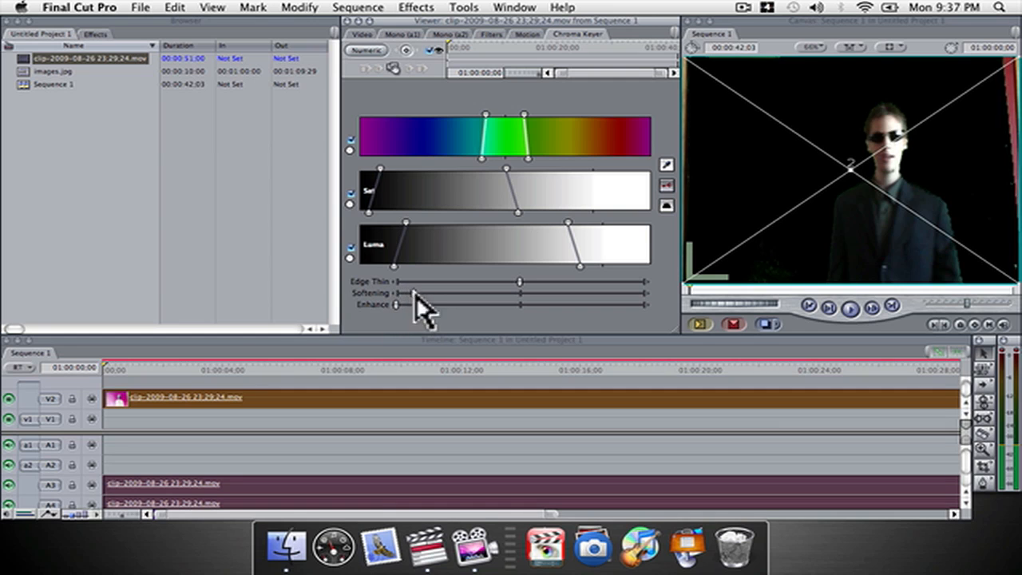
left_click_drag(415, 293, 437, 294)
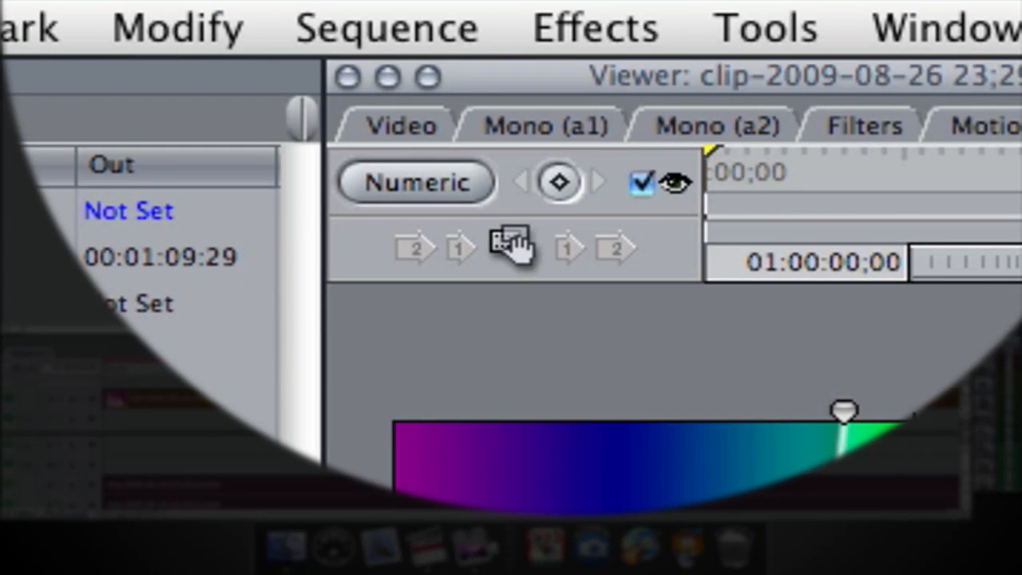
Apply the Spill Suppressor - Green video filter from the Key category to the keyed clip.
left_click(416, 7)
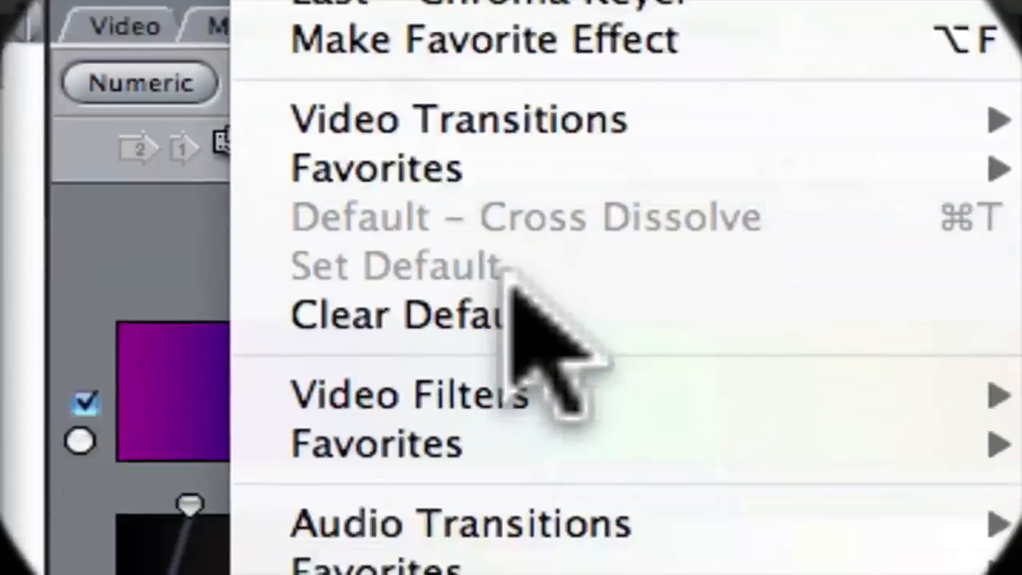
mouse_move(511, 275)
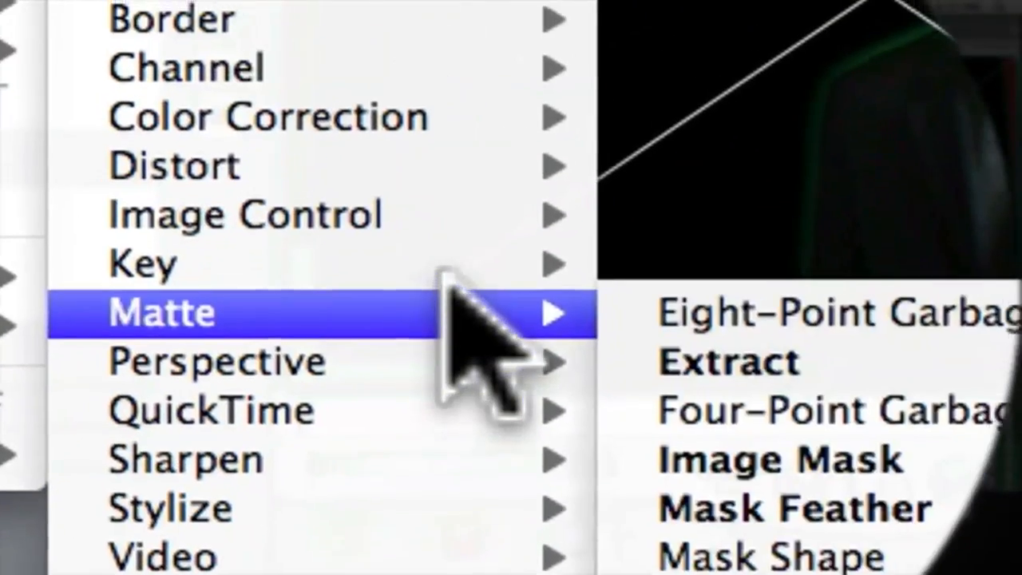
mouse_move(447, 230)
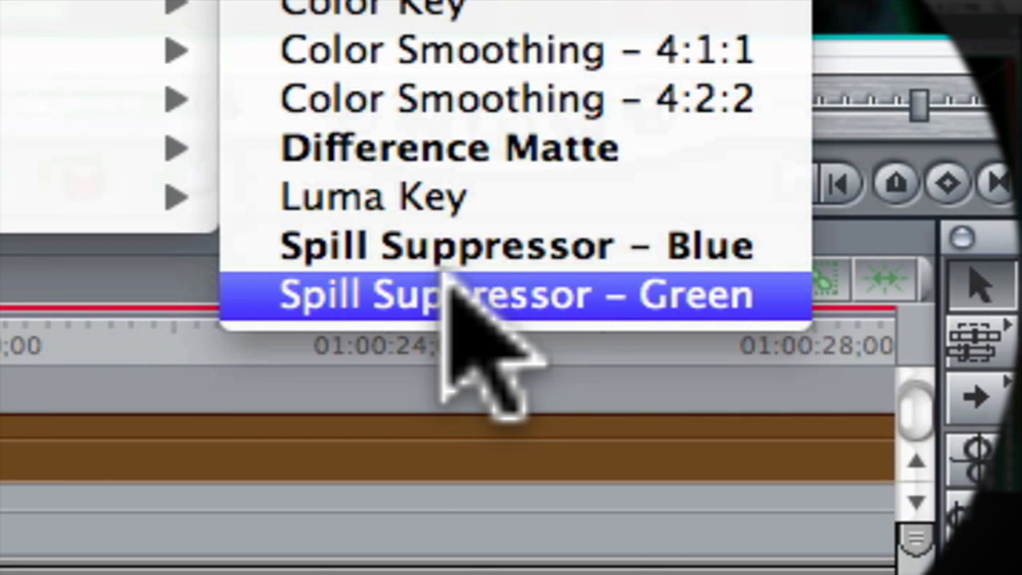
left_click(444, 288)
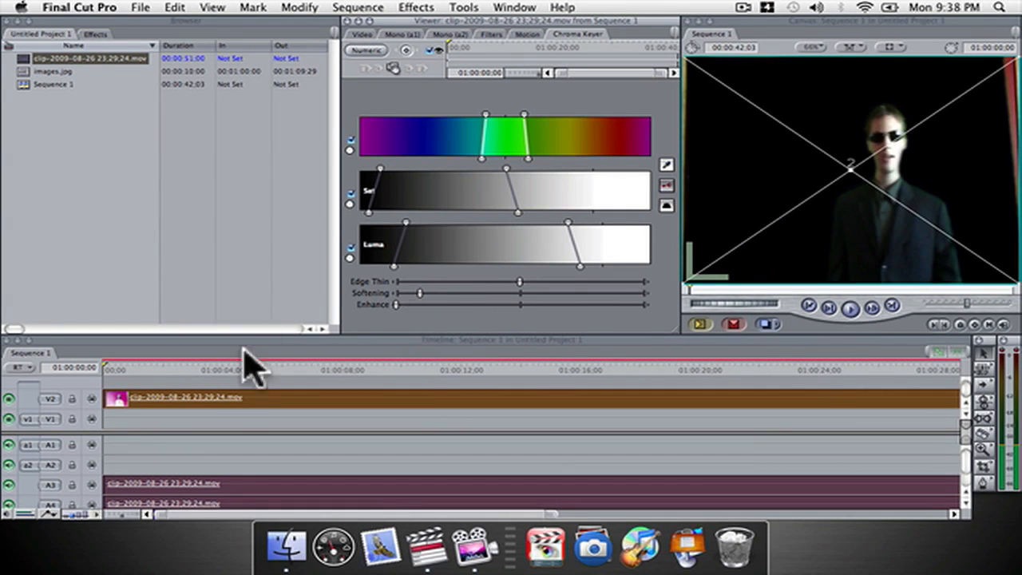
Check the keyed image at a few points in the first three seconds of the sequence and return to its start.
left_click(150, 363)
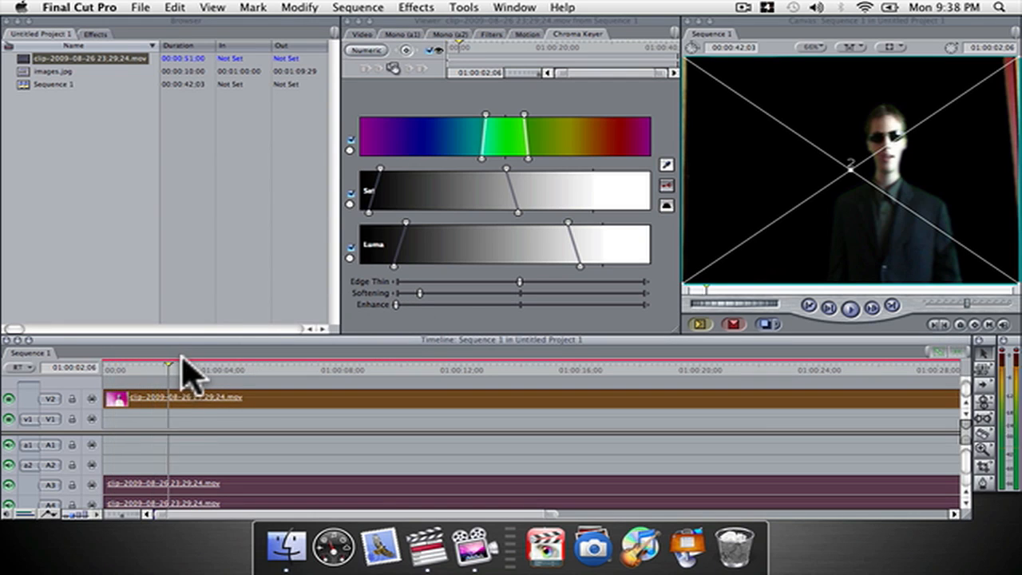
left_click(183, 361)
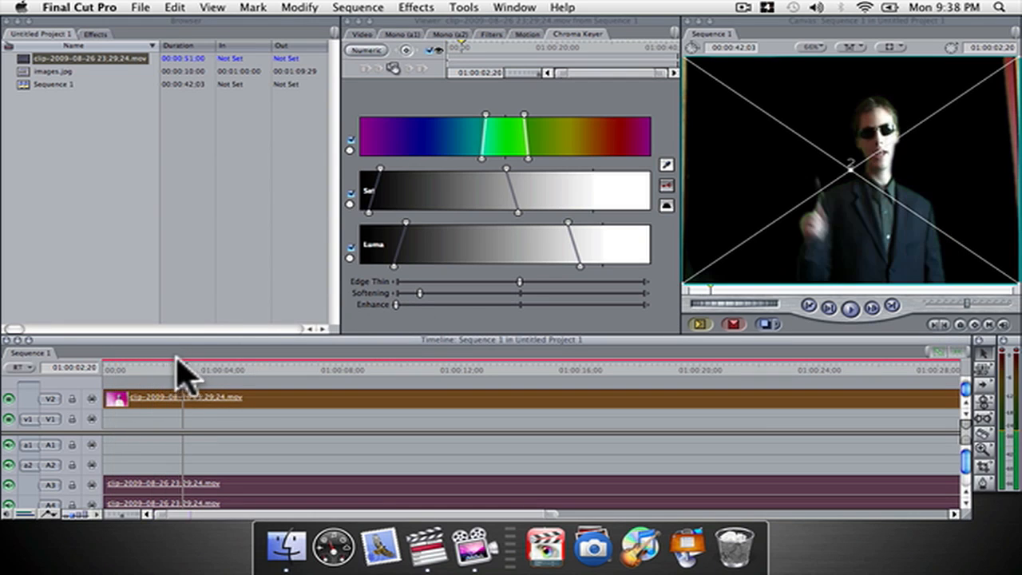
left_click(105, 370)
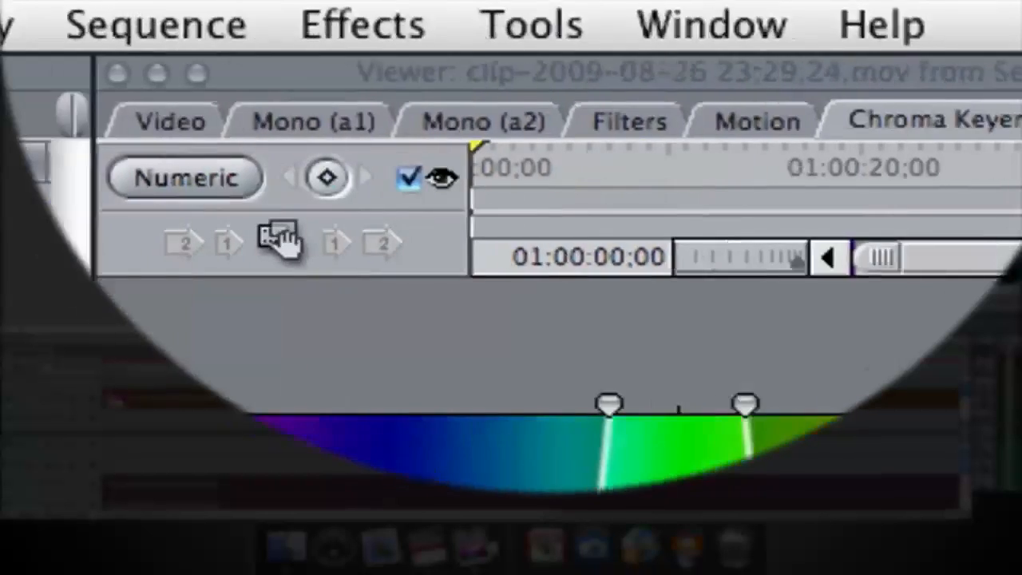
Preview the keyed clip in QuickView with the range reduced to 3 seconds, and close the Tool Bench.
left_click(464, 8)
left_click(515, 172)
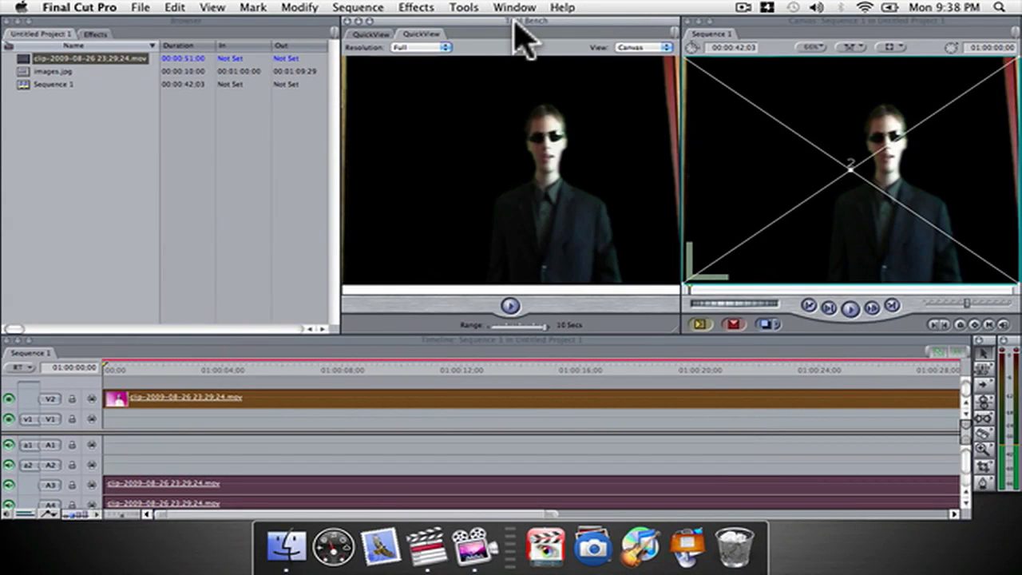
mouse_move(515, 22)
left_mouse_down()
mouse_move(759, 95)
mouse_move(508, 34)
left_mouse_up()
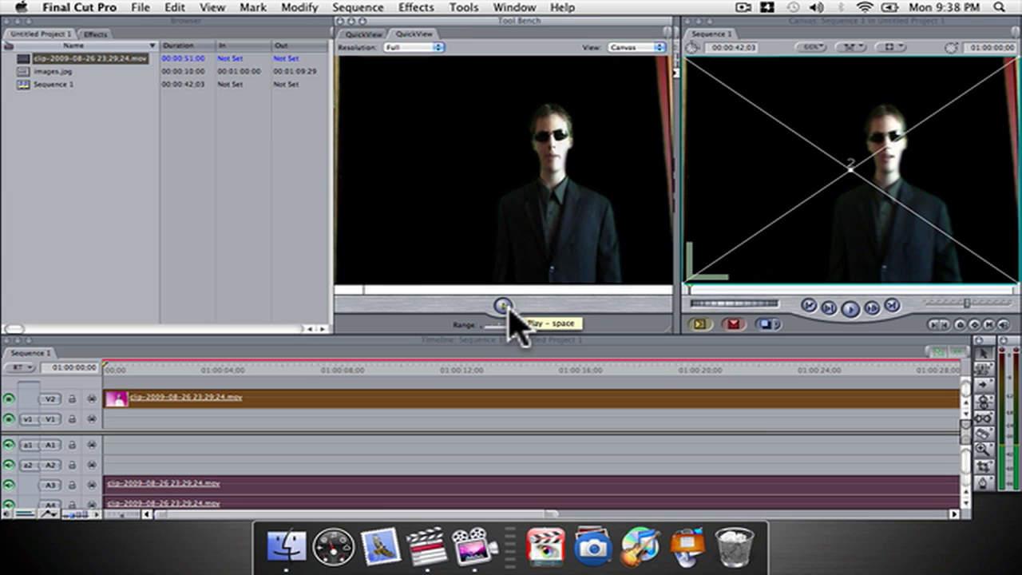
mouse_move(506, 329)
left_mouse_down()
mouse_move(496, 333)
mouse_move(512, 324)
left_mouse_up()
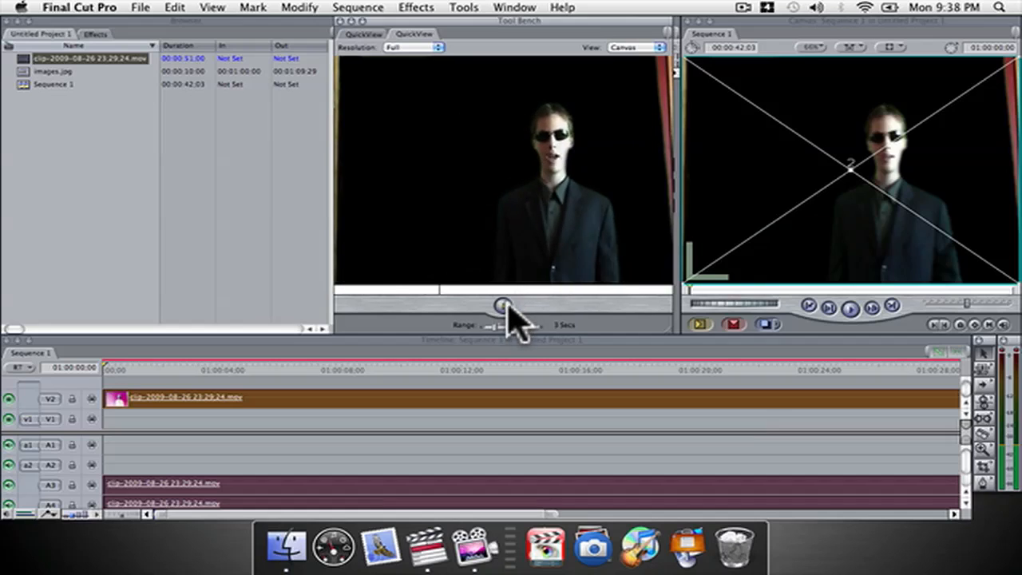
left_click(339, 20)
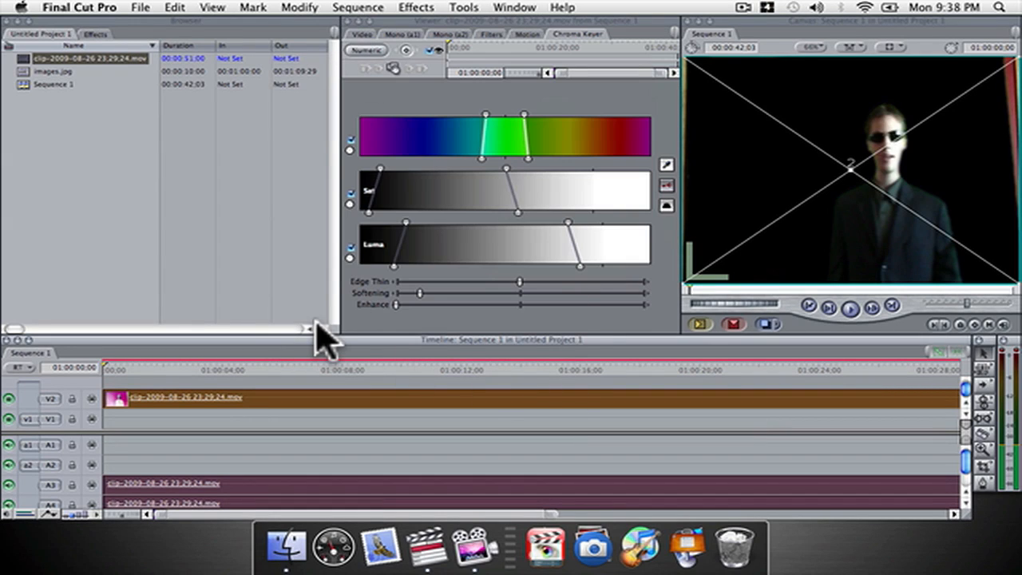
Play the opening frames of the sequence to check the key and return the playhead to the start.
key("space")
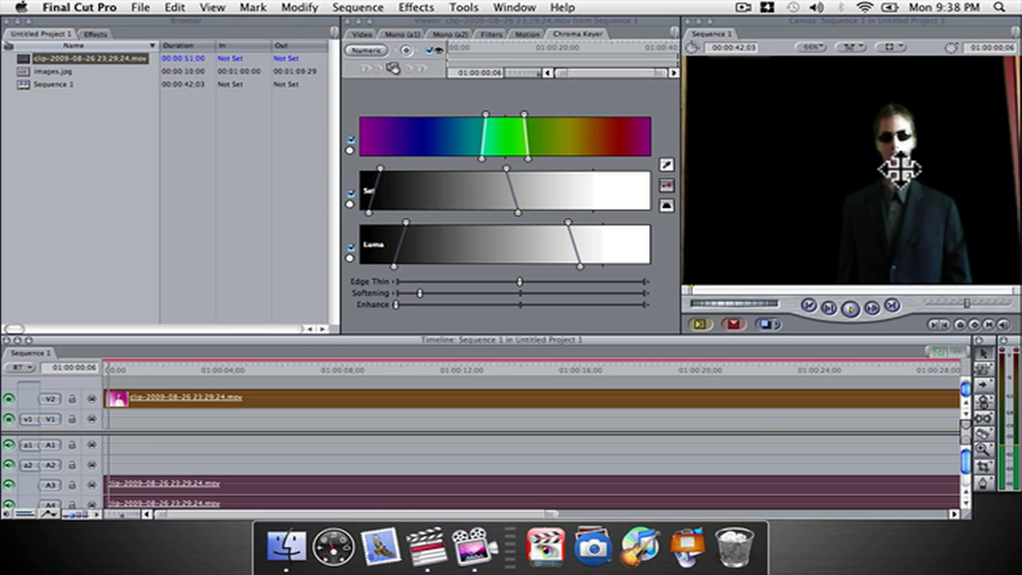
key("space")
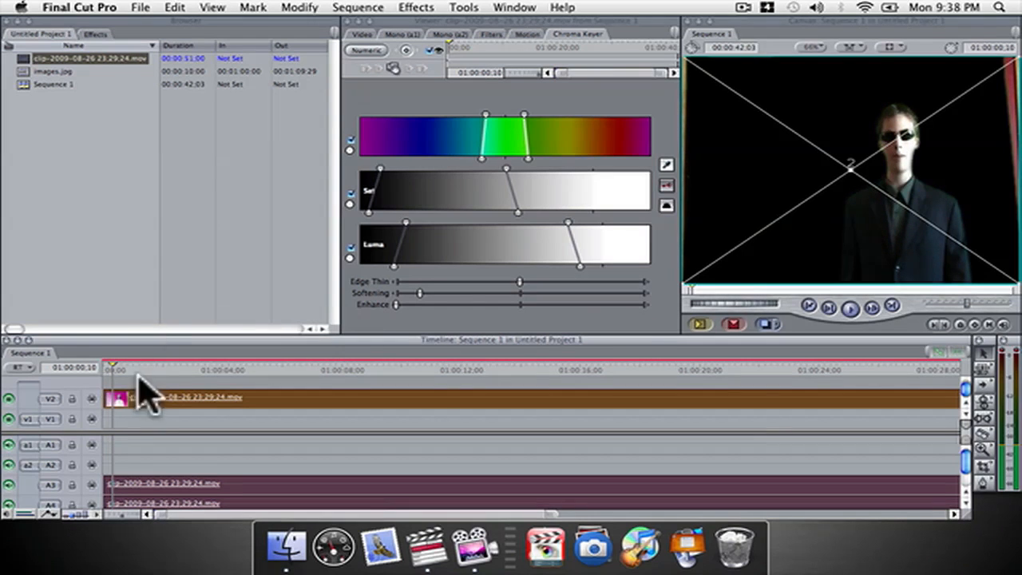
left_click(111, 380)
key("space")
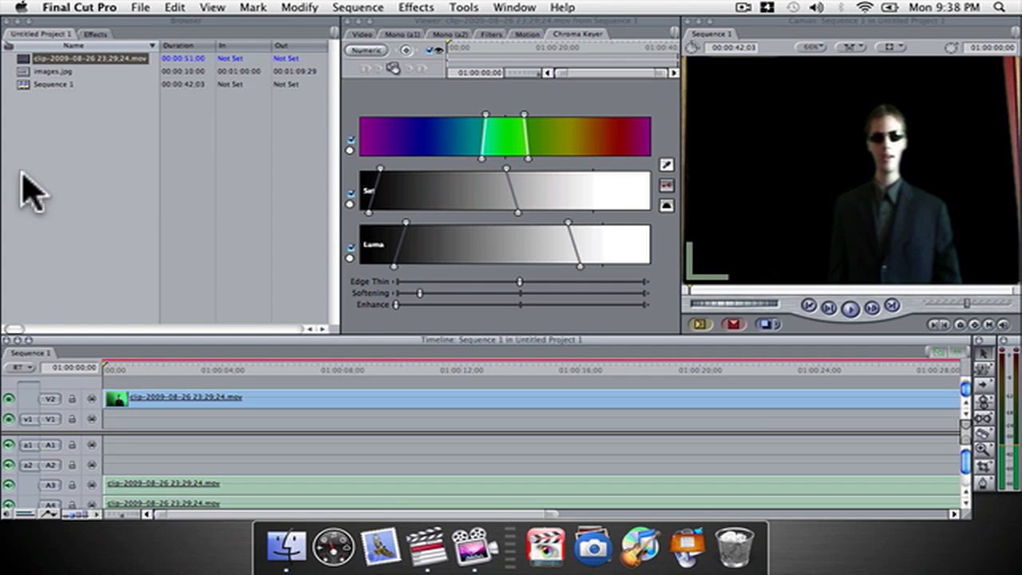
Set the clip's Scale to 103 in its Basic Motion settings.
left_click(525, 35)
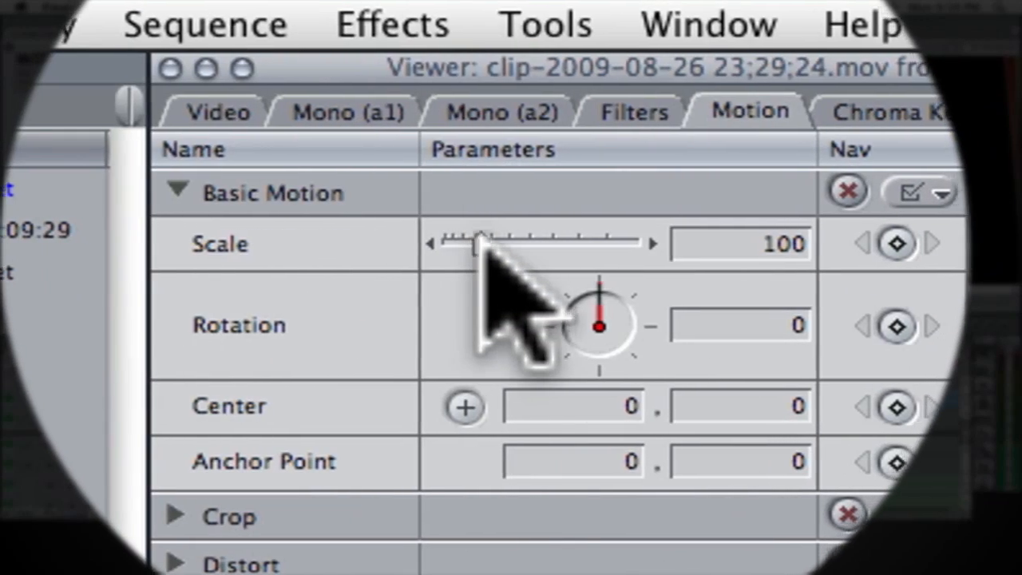
left_click_drag(248, 243, 278, 244)
left_click_drag(452, 75, 446, 75)
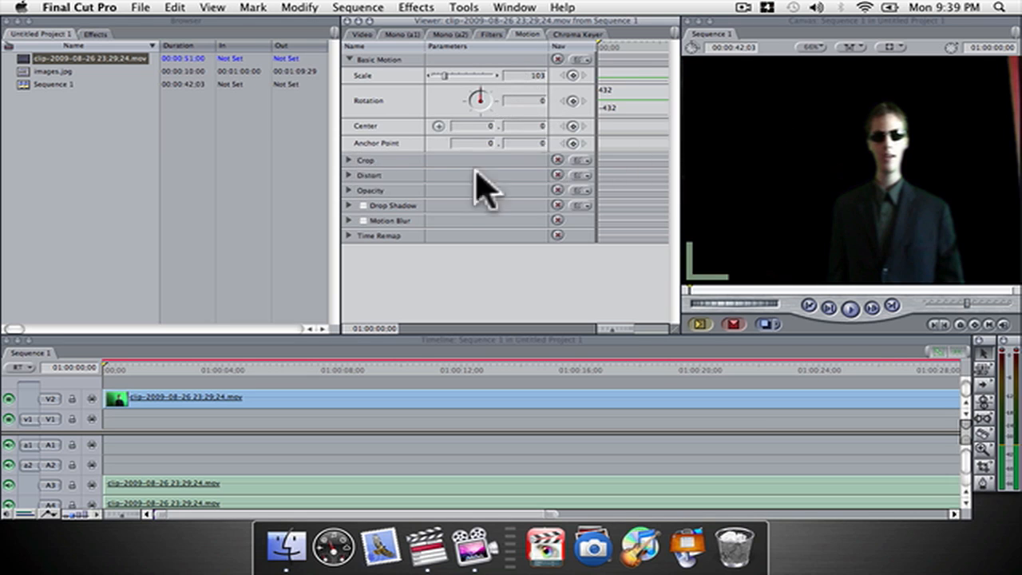
Select the keyed clip in the Canvas and crop it by 5 at left, 8 at right and 12 at top, with Bottom at 0.
left_click(886, 44)
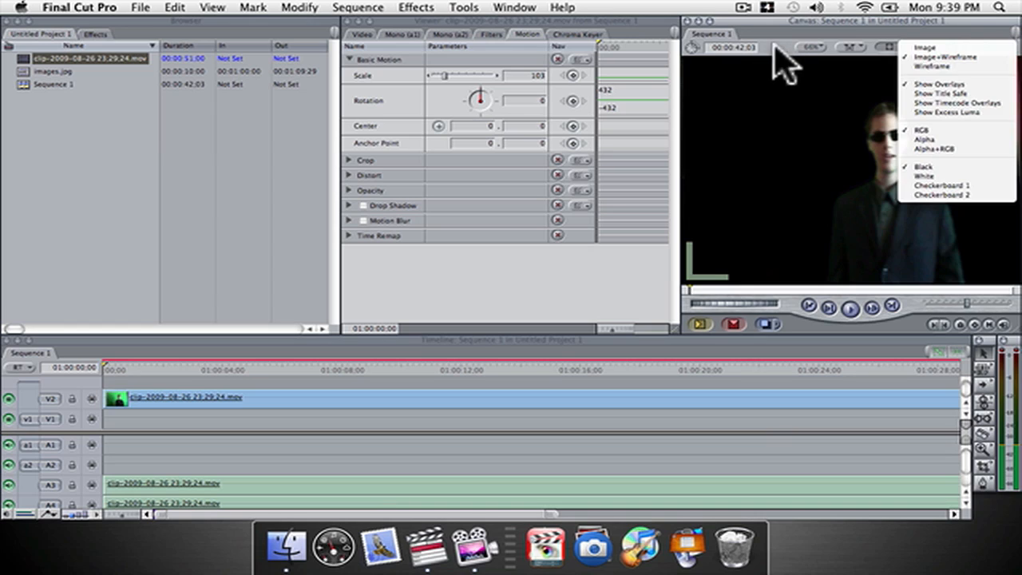
left_click(773, 46)
left_click(774, 72)
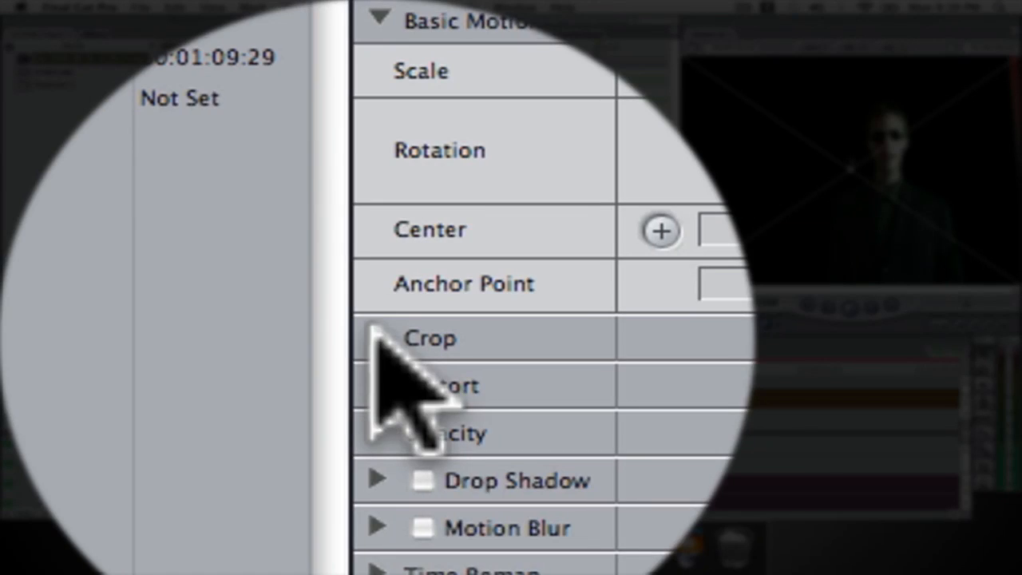
left_click(376, 335)
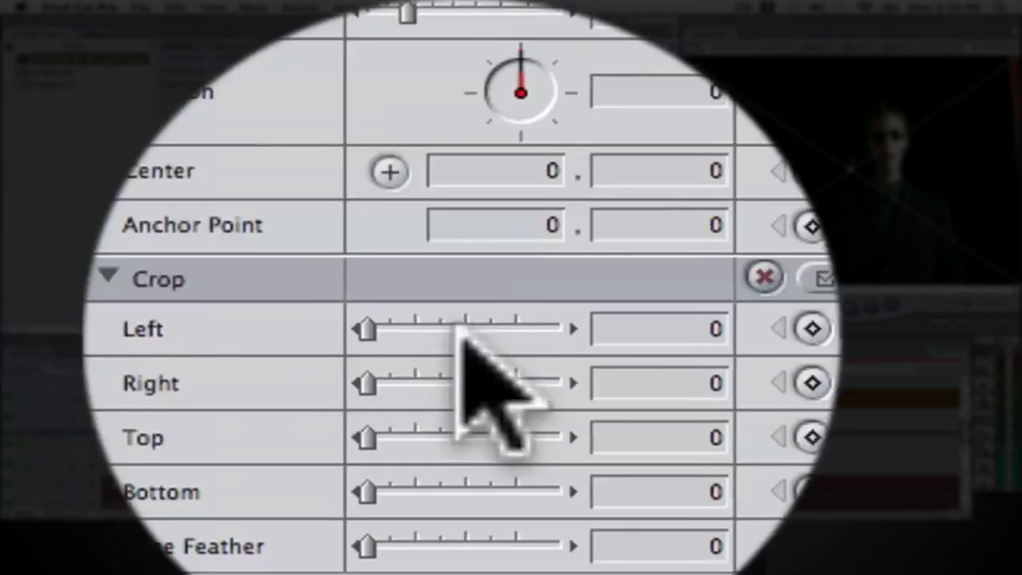
left_click_drag(431, 331, 436, 179)
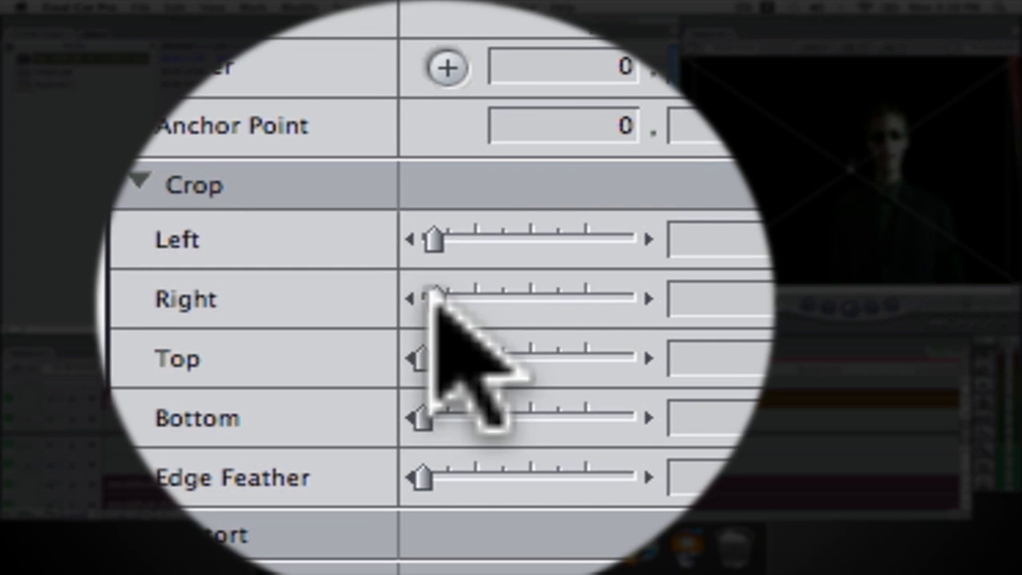
left_click_drag(432, 193, 437, 194)
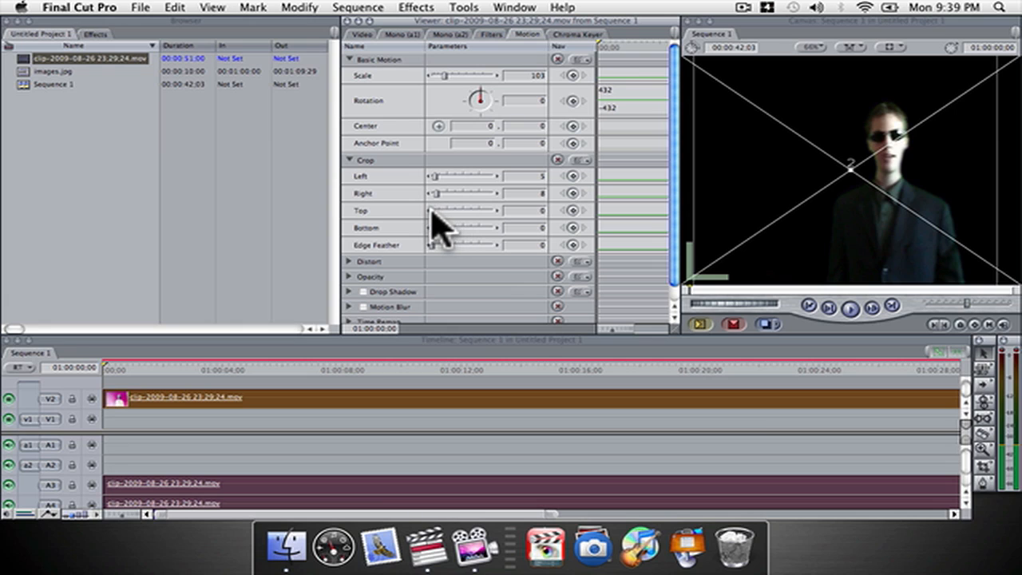
left_click_drag(442, 212, 437, 212)
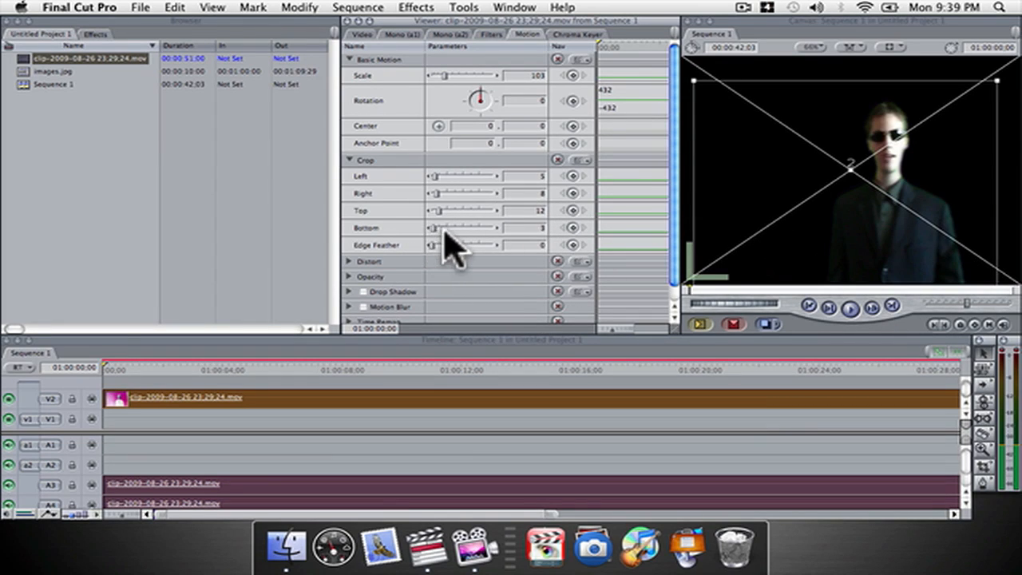
left_click_drag(444, 231, 415, 242)
scroll(392, 222, "down", 1)
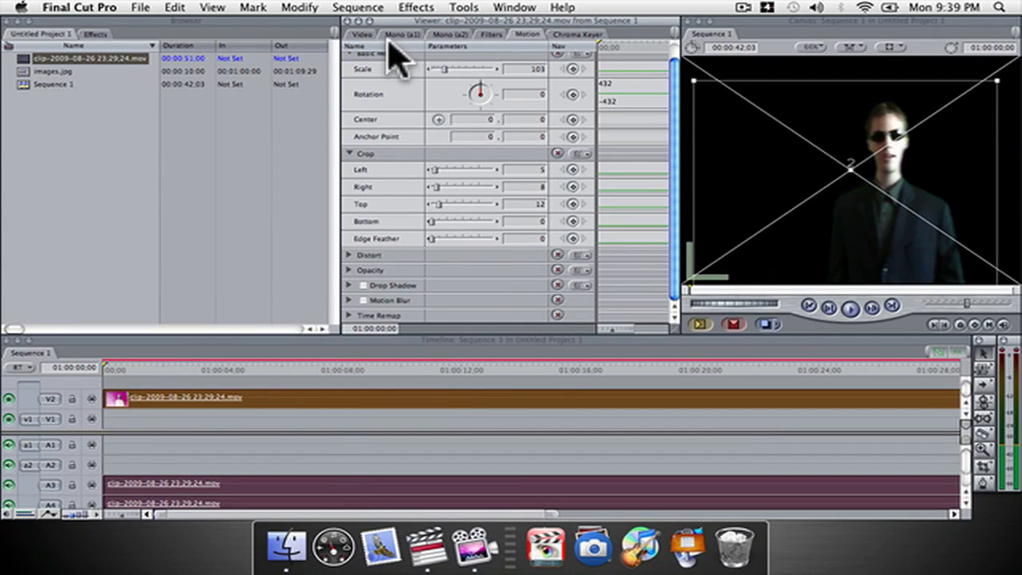
Show the clip's video in the Viewer, shift the man slightly left and up in the Canvas, and check the position along the timeline.
left_click(361, 36)
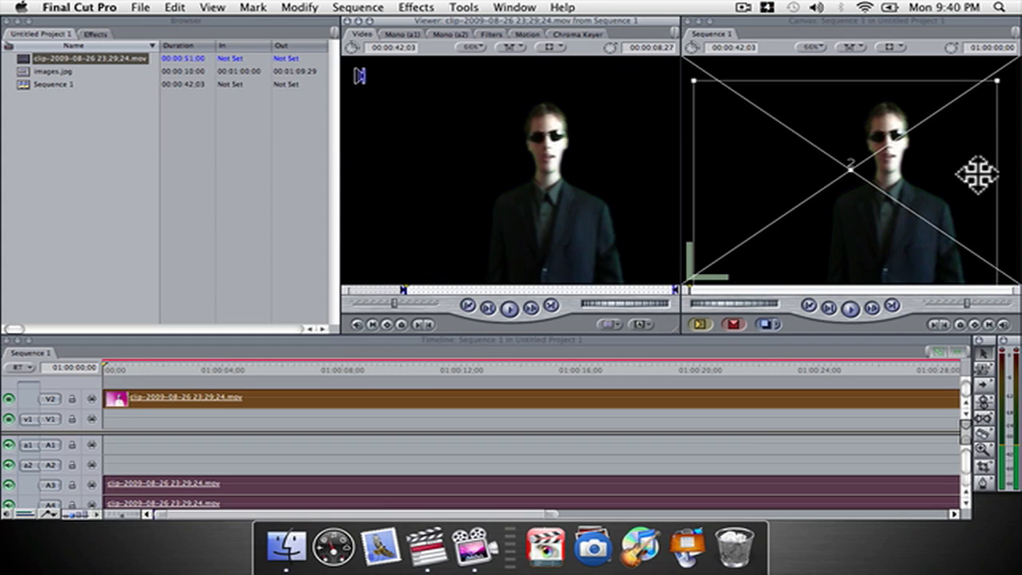
left_click_drag(869, 211, 841, 224)
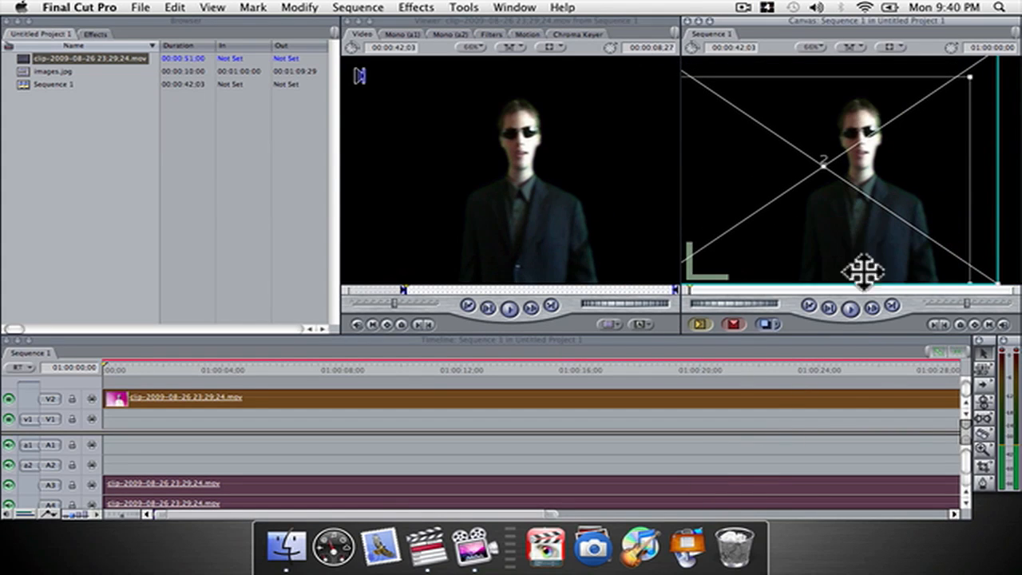
left_click(482, 371)
left_click_drag(345, 372, 102, 370)
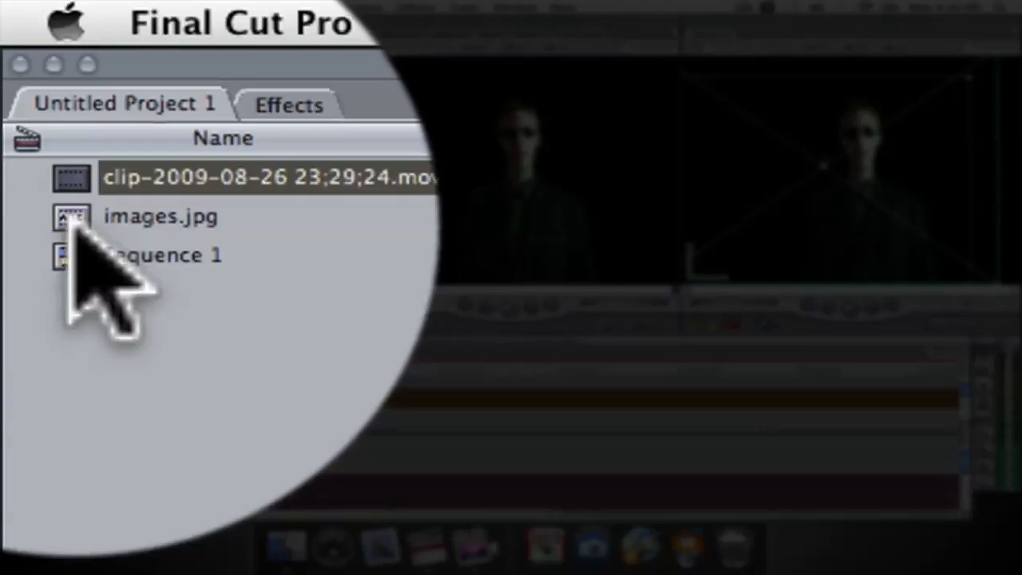
Add images.jpg from the Browser to track V1 beneath the start of the keyed clip.
left_click(9, 80)
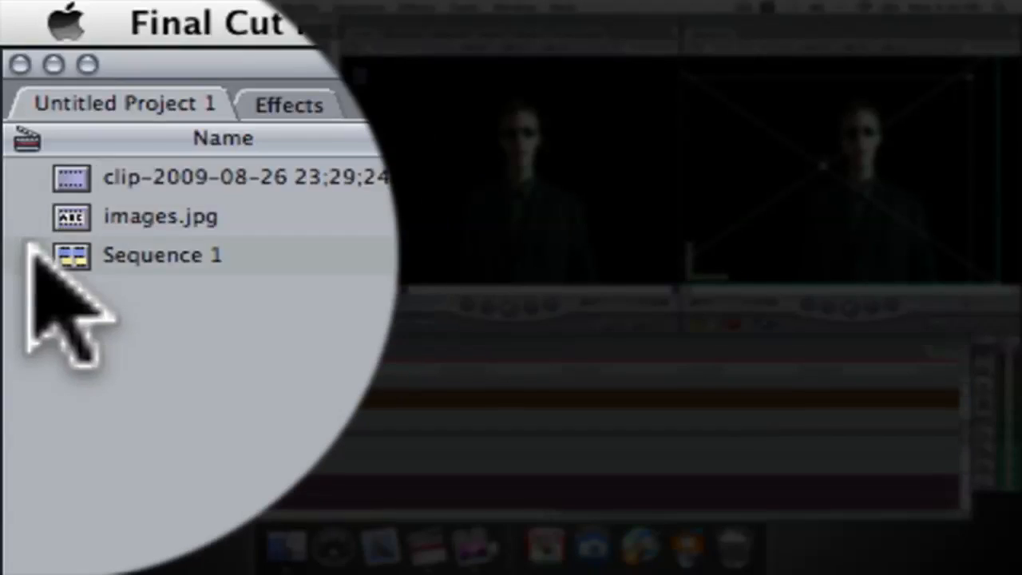
left_click(56, 217)
left_click_drag(57, 218, 283, 190)
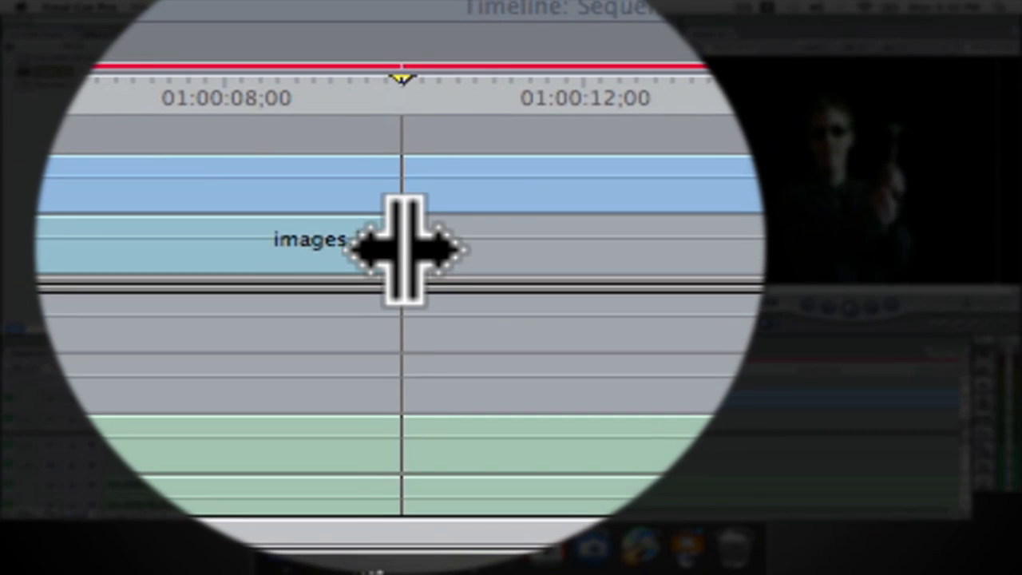
Extend images.jpg on V1 to the end of the keyed clip and scrub the first seconds to check the composite.
left_click_drag(407, 250, 297, 249)
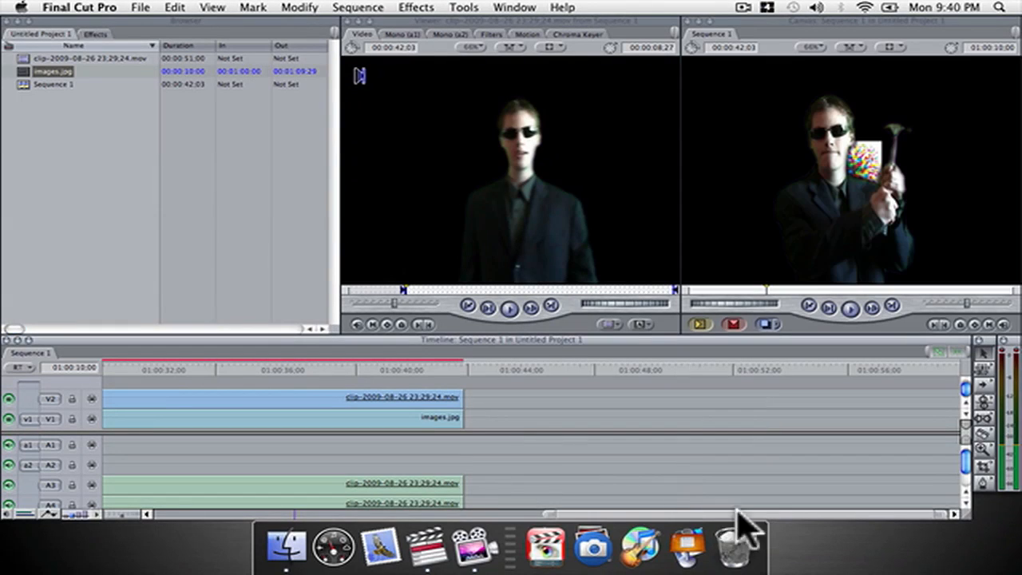
left_click_drag(799, 514, 239, 498)
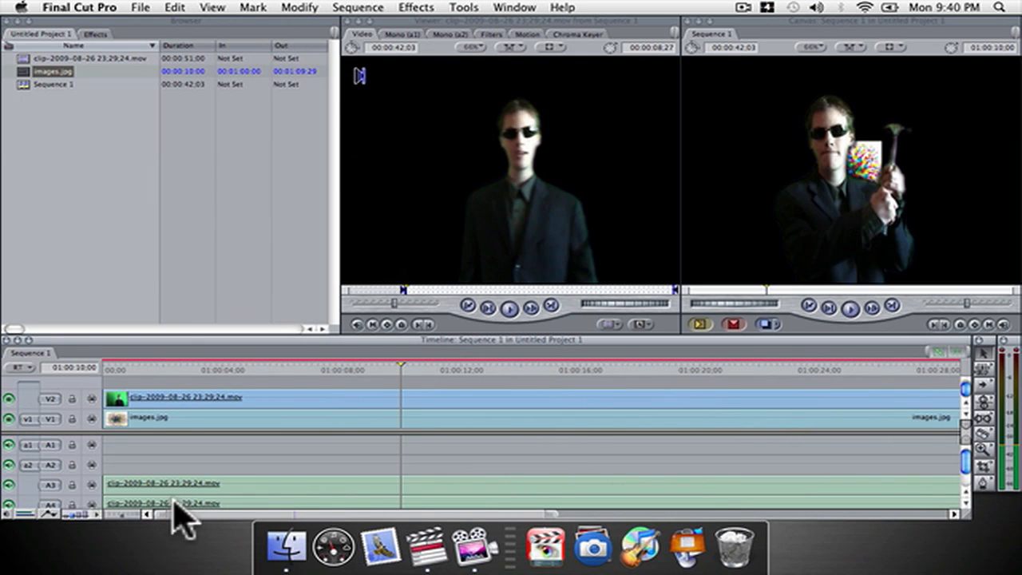
left_click_drag(140, 373, 162, 373)
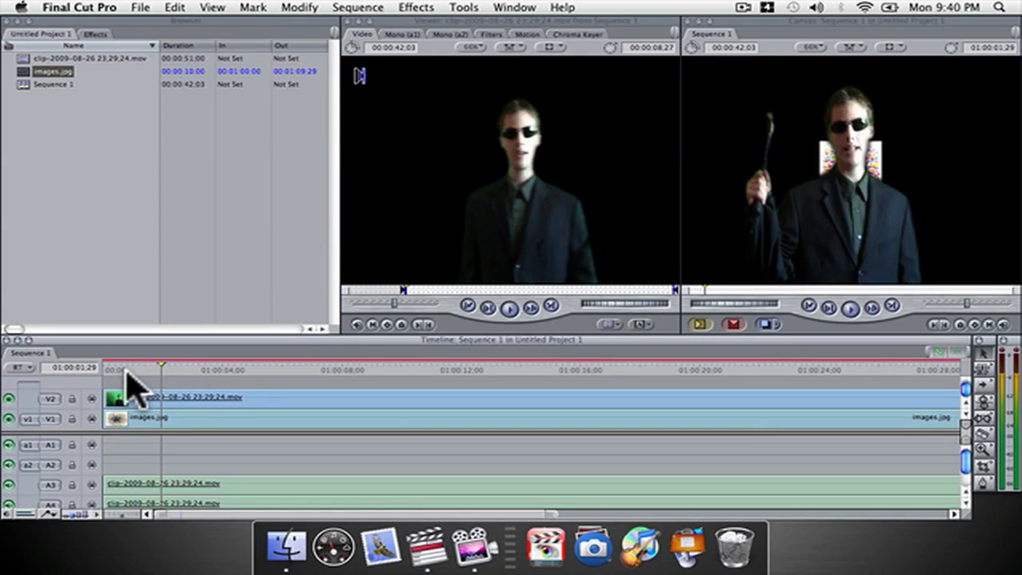
left_click_drag(120, 372, 117, 369)
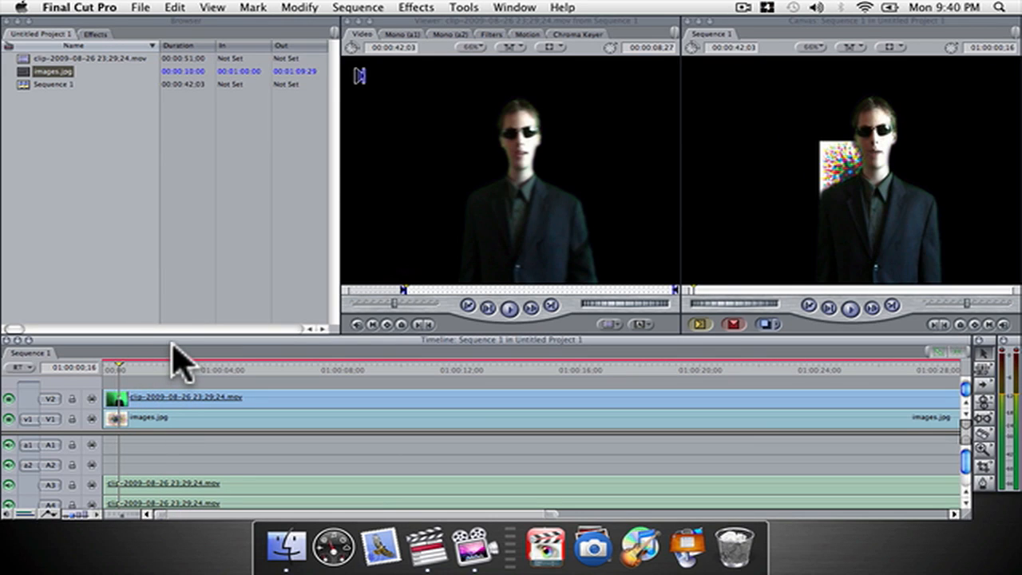
Return to the sequence start, show the Motion settings of images.jpg, and enlarge it in the Canvas to a scale of about 681 to fill the frame.
left_click(109, 373)
double_click(168, 421)
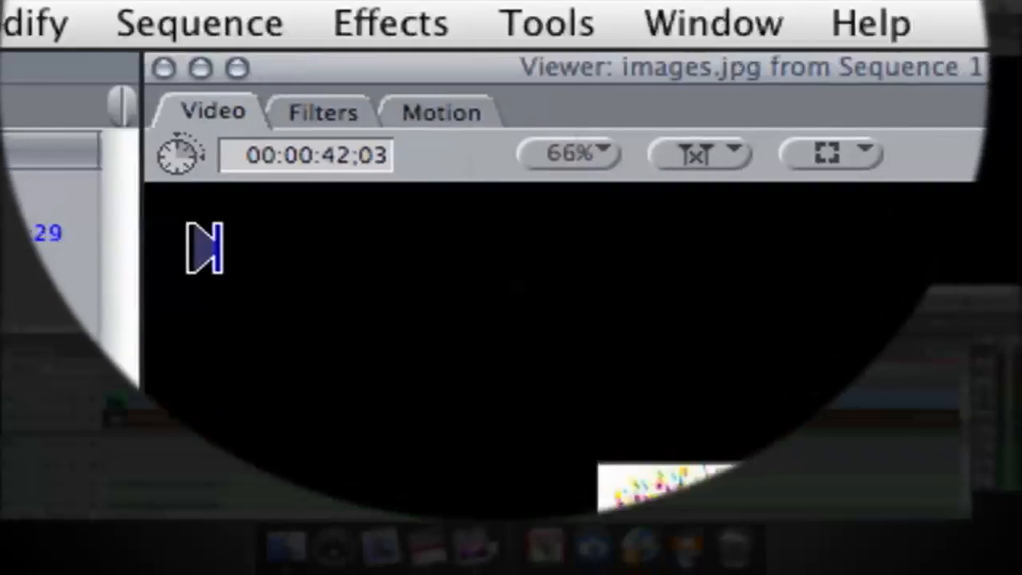
left_click(442, 112)
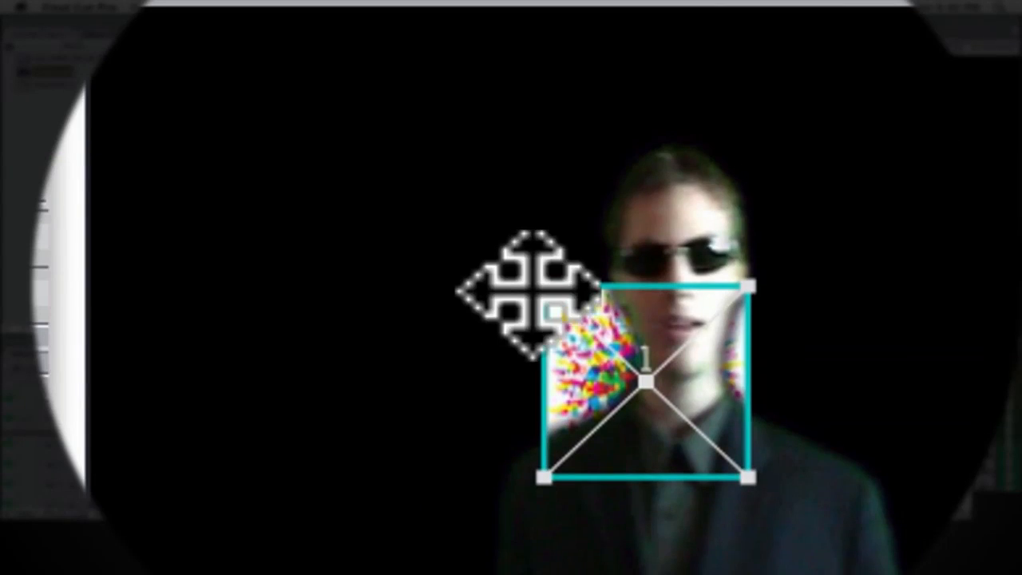
left_click_drag(363, 462, 31, 304)
left_click_drag(523, 304, 193, 186)
left_click_drag(513, 186, 505, 178)
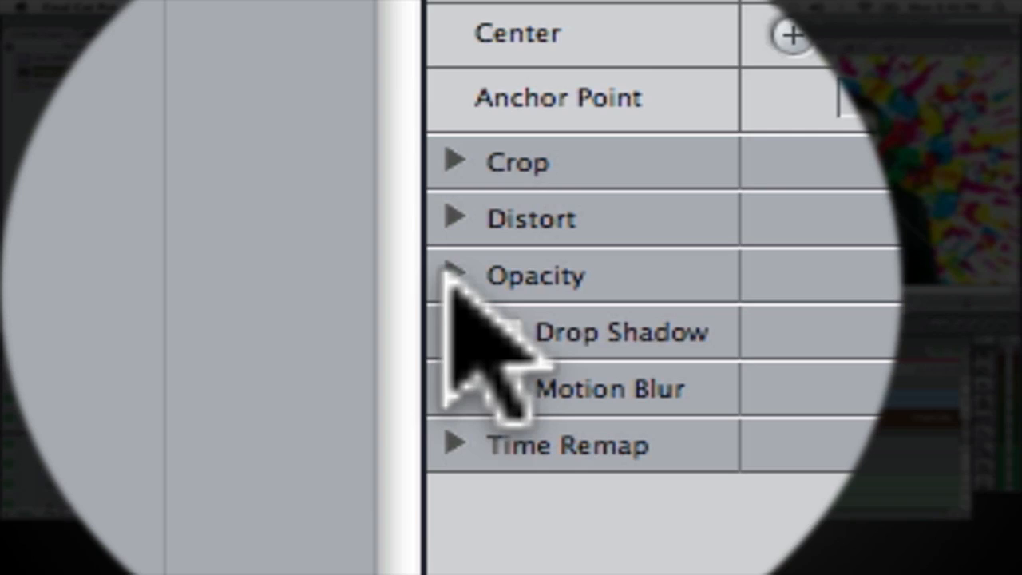
Set the aspect ratio of images.jpg to -42 in its Distort settings.
left_click(349, 190)
left_click_drag(489, 272, 549, 272)
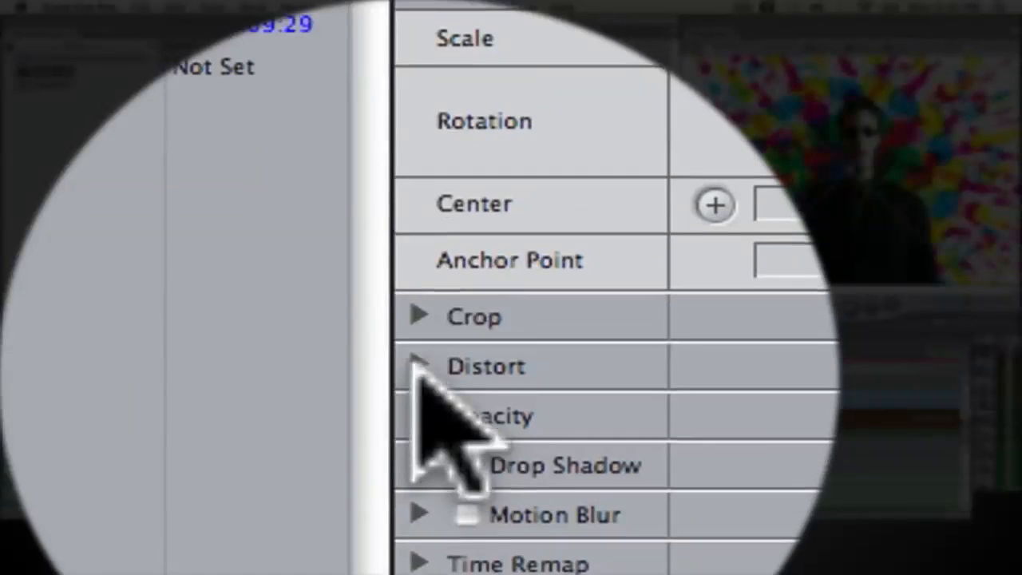
left_click(349, 175)
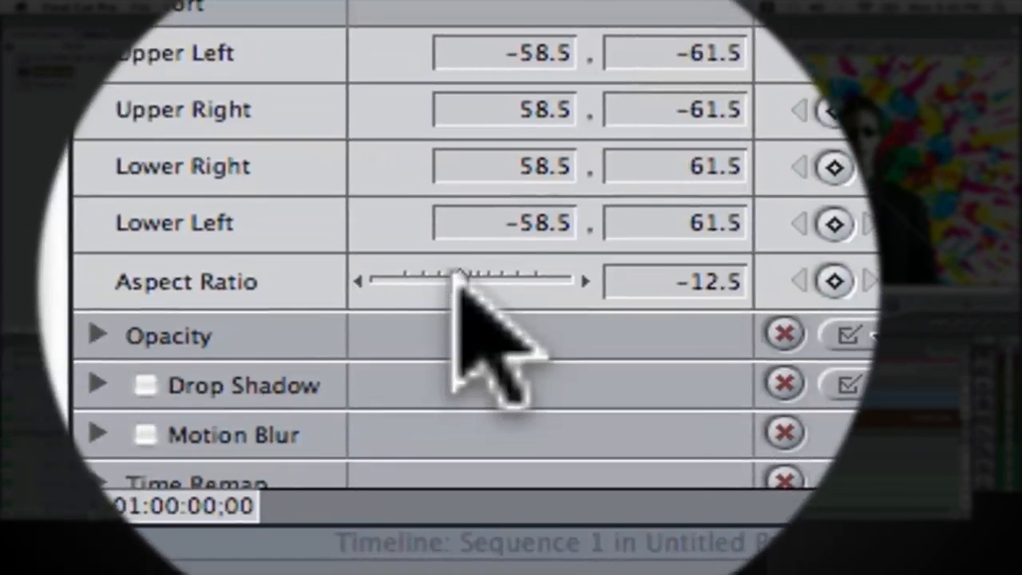
left_click_drag(456, 280, 443, 249)
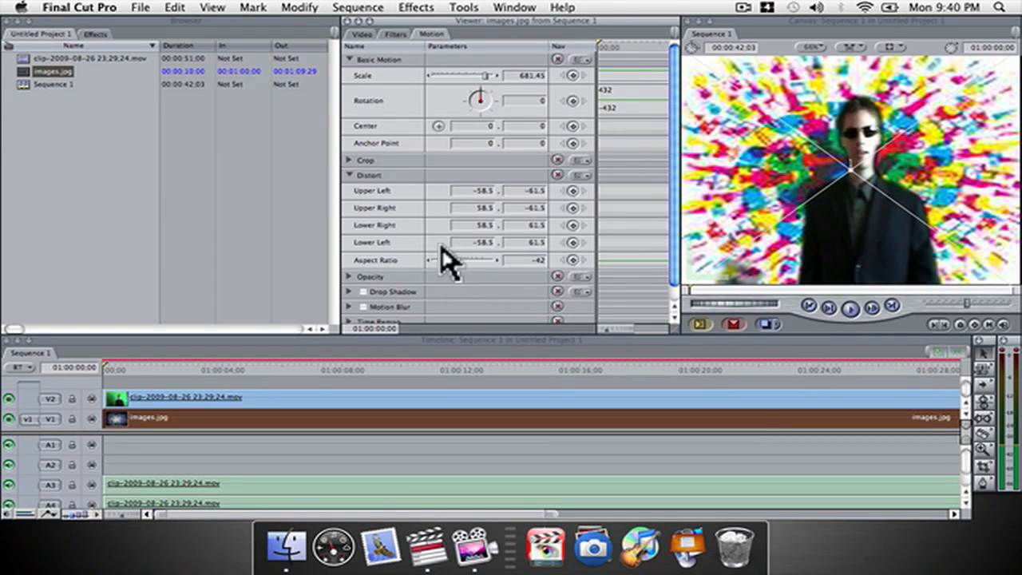
left_click(350, 174)
Look over the Crop settings of images.jpg and collapse them again.
left_click(349, 160)
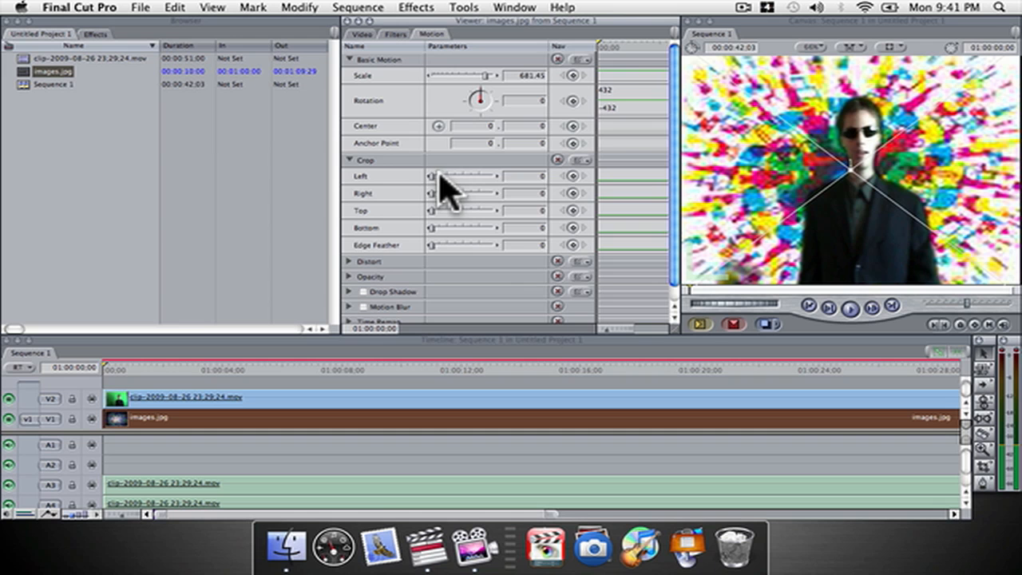
left_click_drag(438, 175, 381, 168)
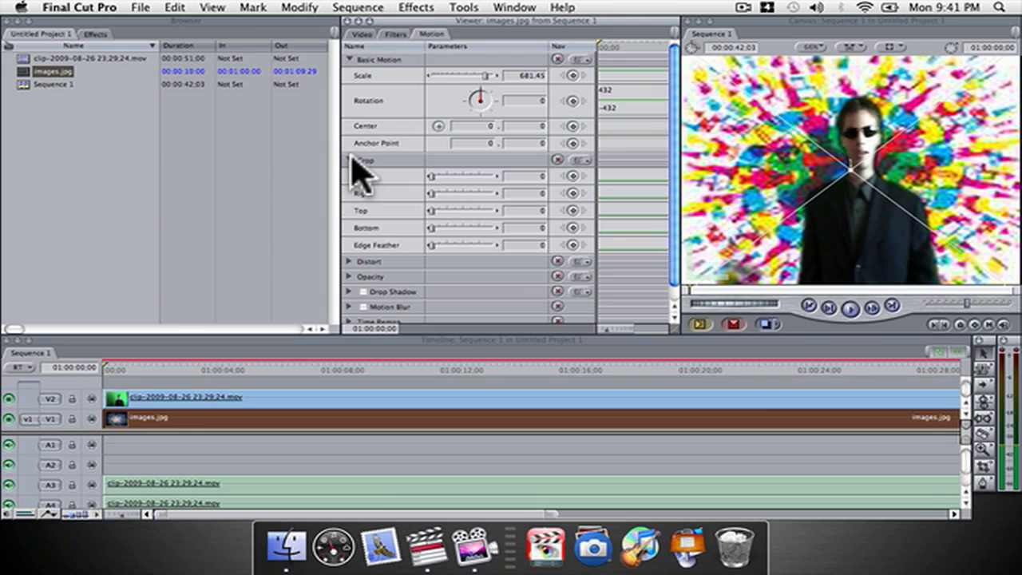
left_click(350, 159)
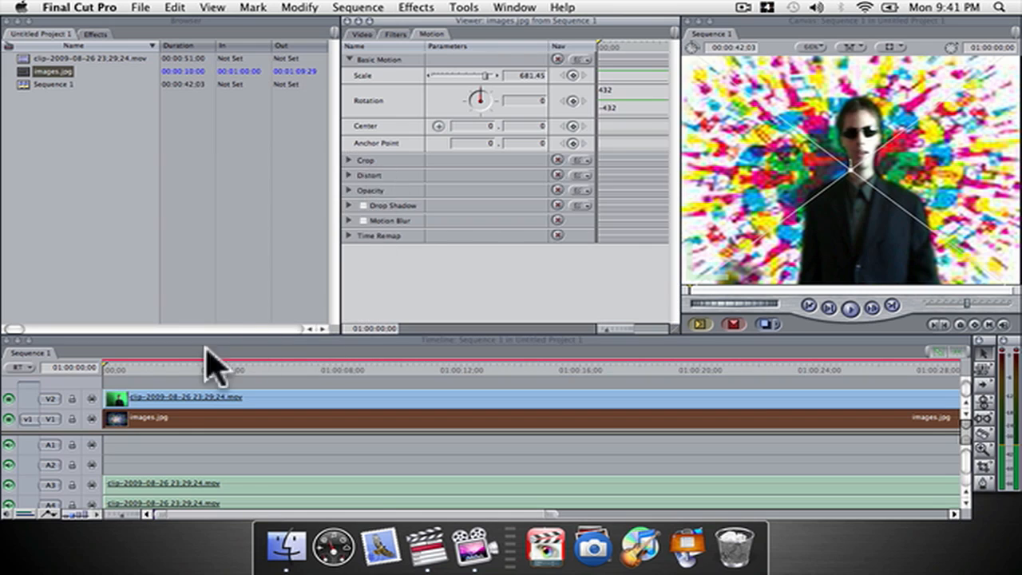
Check the composite at several points along the timeline, return to the start, and show the video of images.jpg in the Viewer.
left_click(269, 370)
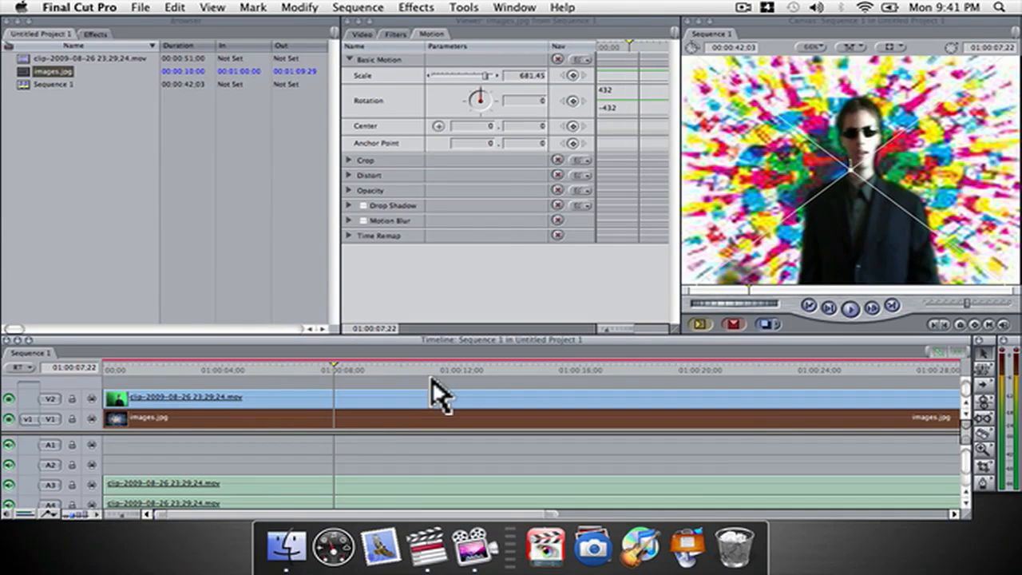
left_click(159, 371)
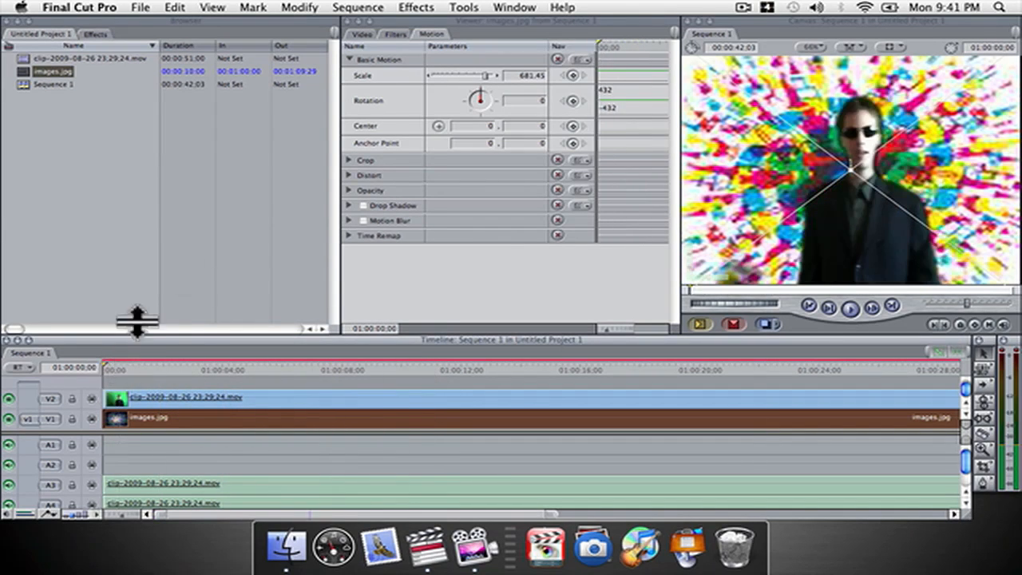
left_click(368, 34)
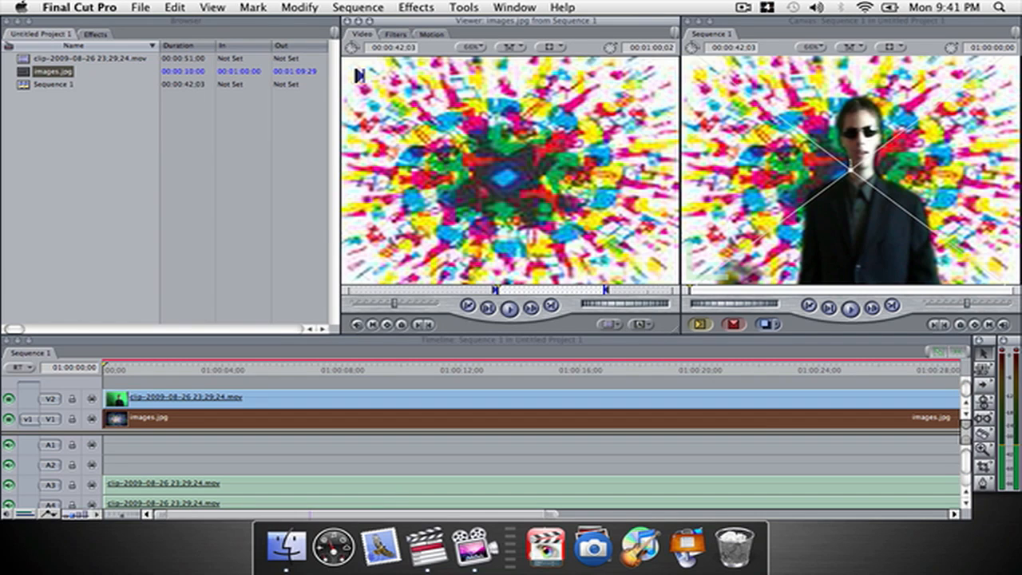
Start rendering the sequence and cancel the render.
key("super+r")
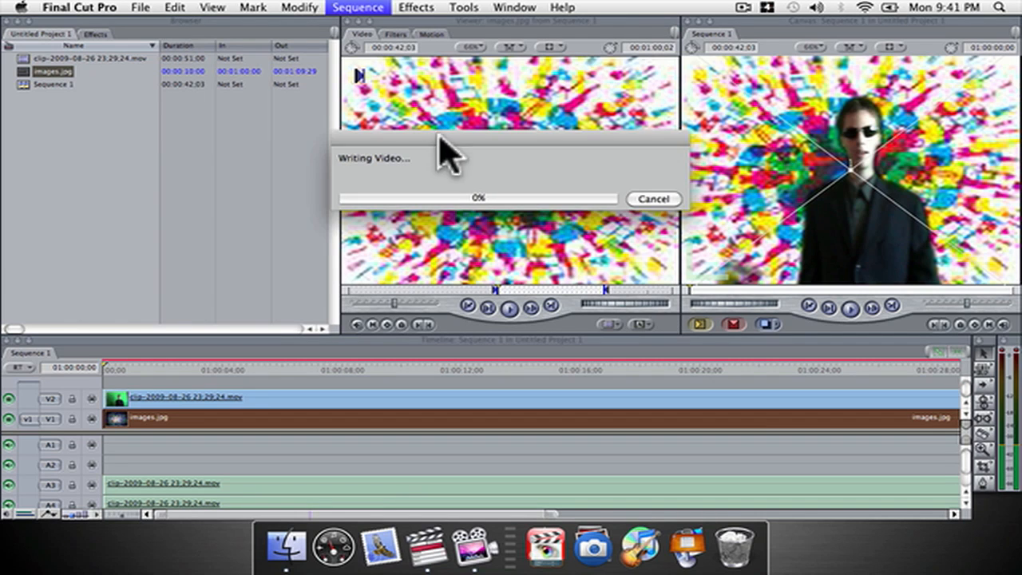
left_click(654, 198)
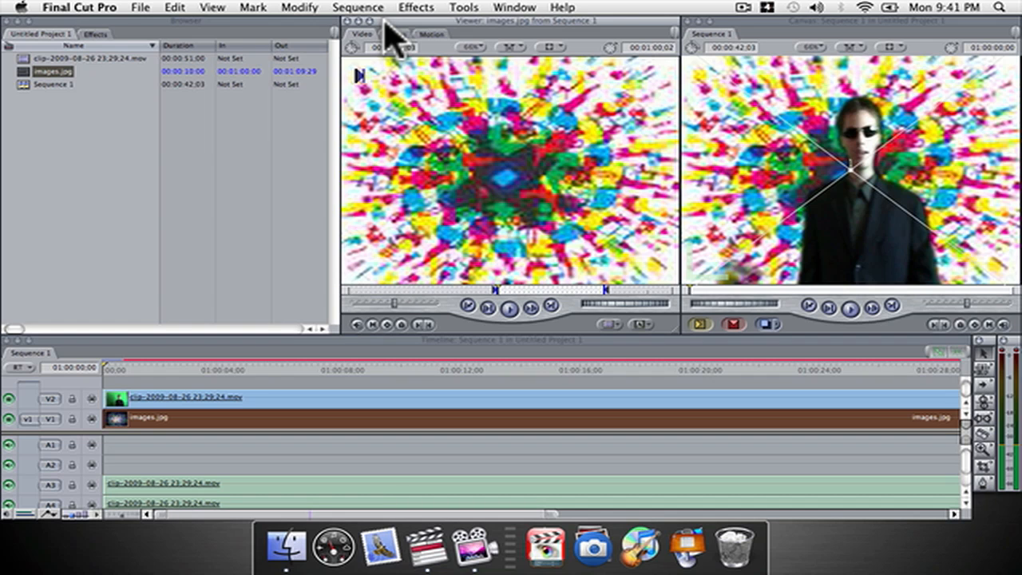
Open the movie export dialog and cancel it without saving.
left_click(140, 7)
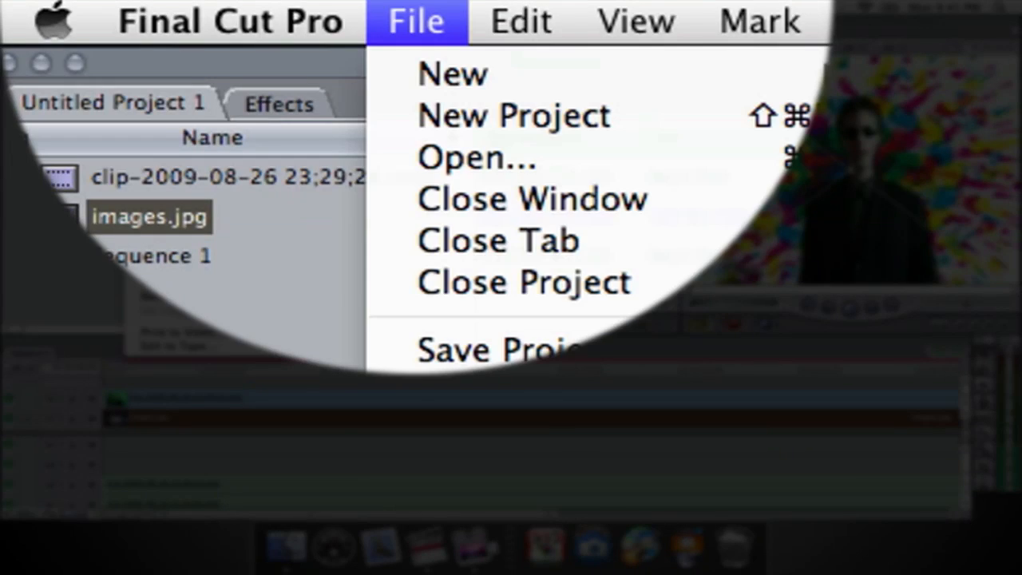
mouse_move(222, 198)
left_click(414, 281)
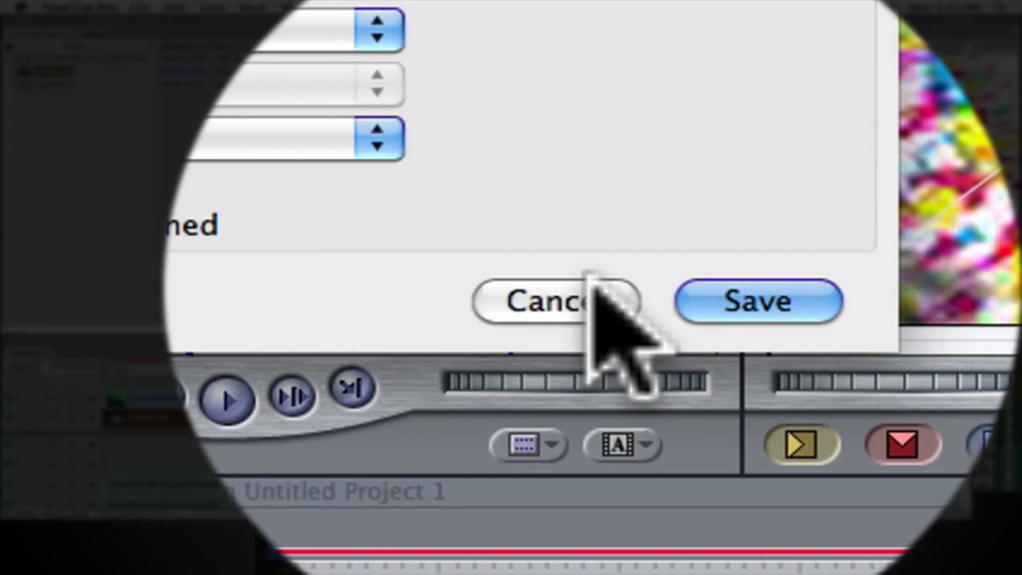
left_click(588, 287)
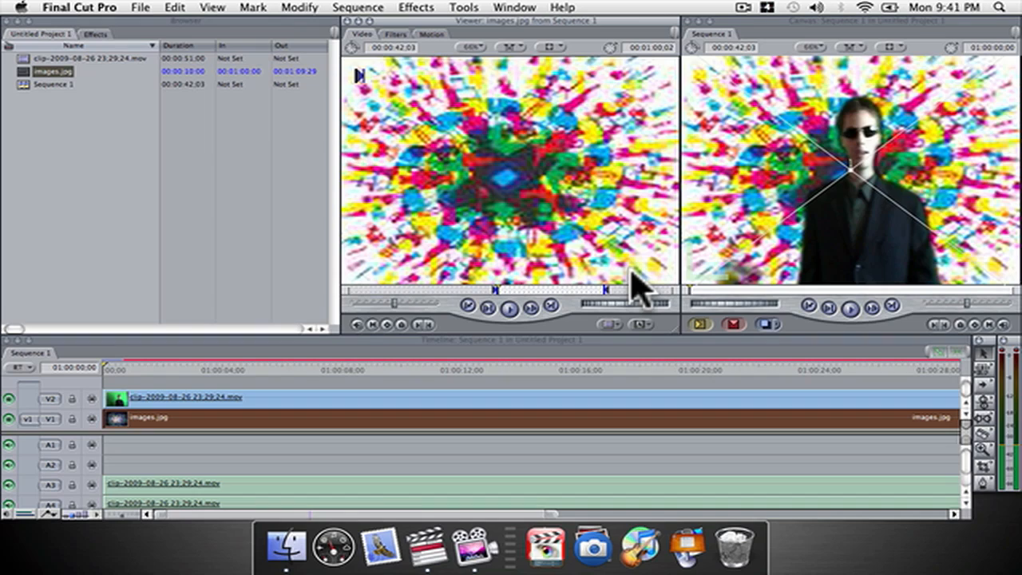